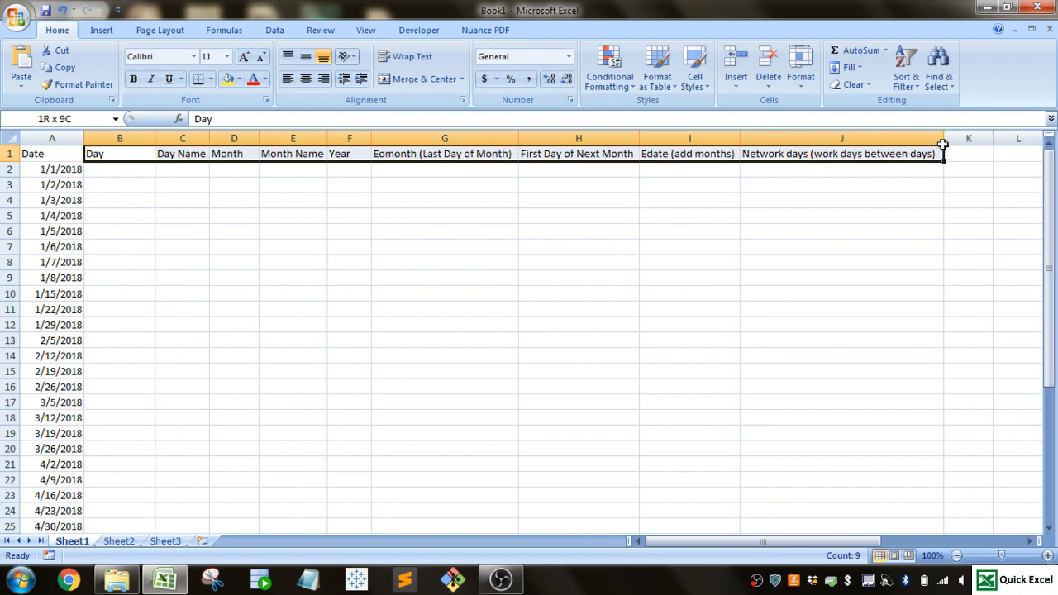
- Enter =DAY(A2) in B2 and fill the formula down the Day column for all dates
click(114, 169)
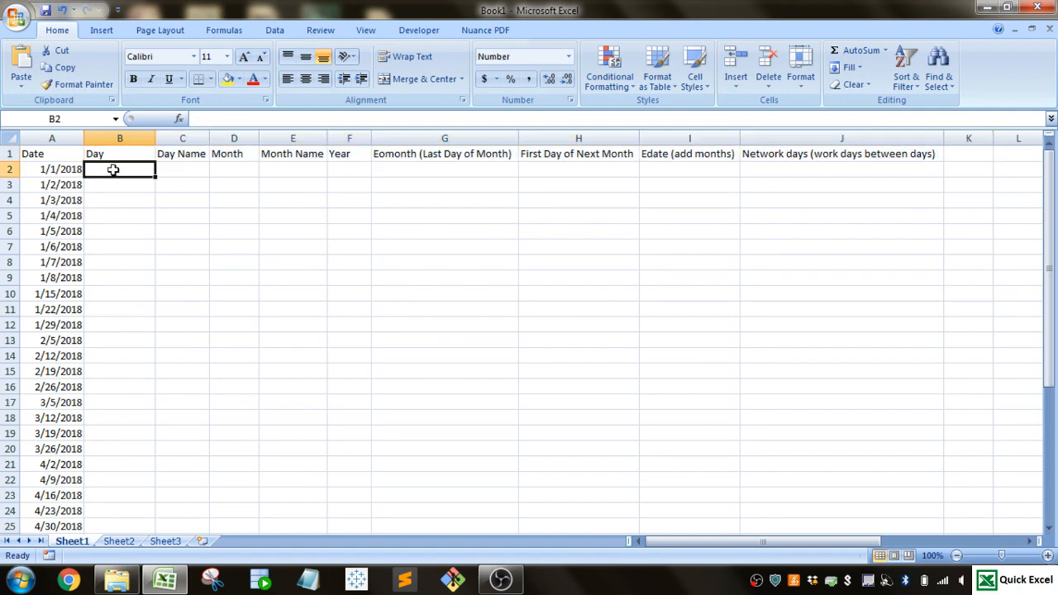
text(=)
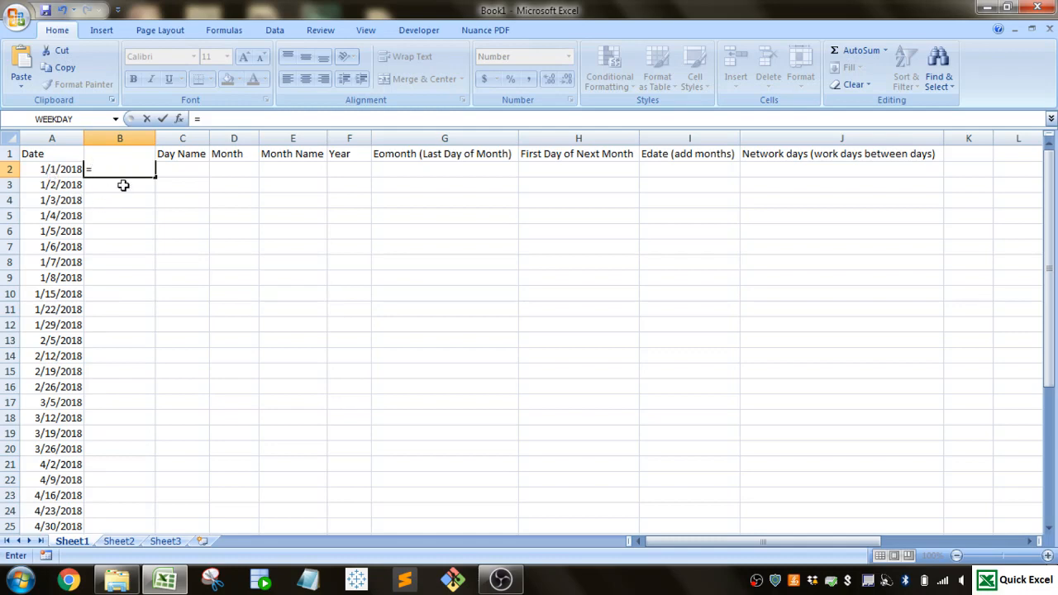
text(day()
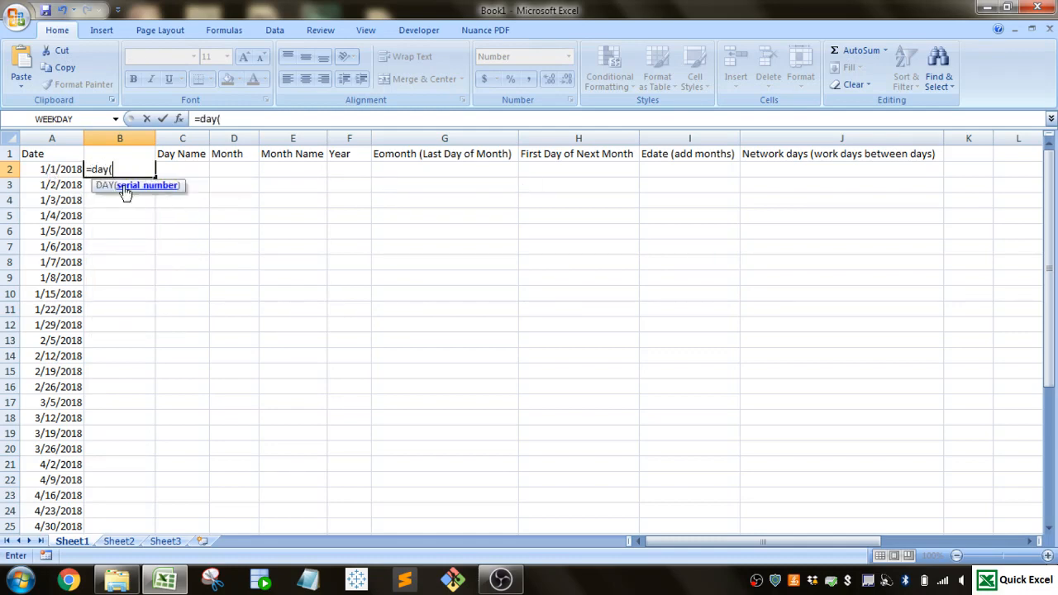
click(51, 169)
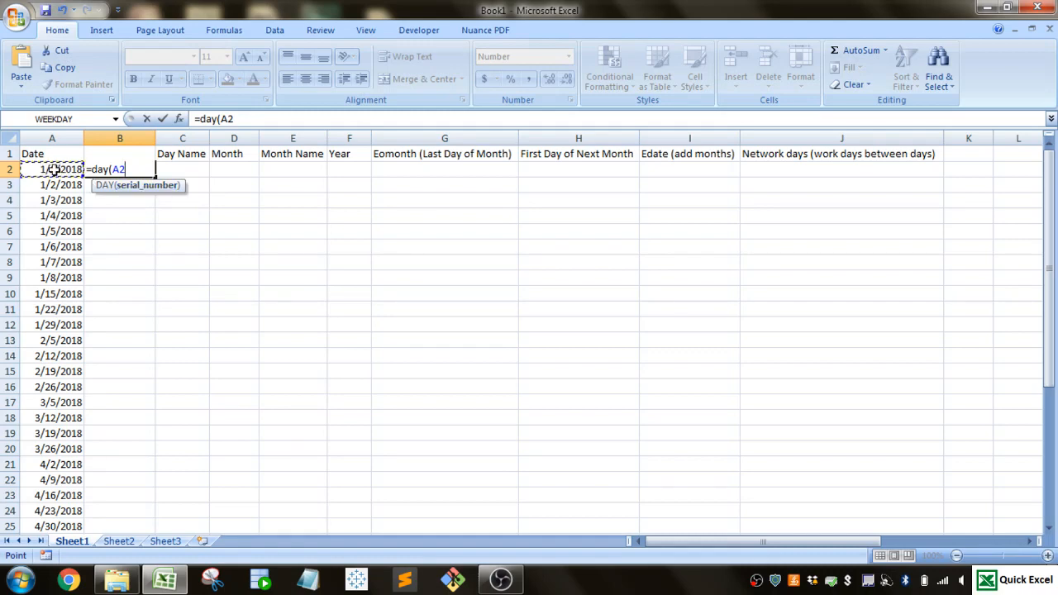
key(Return)
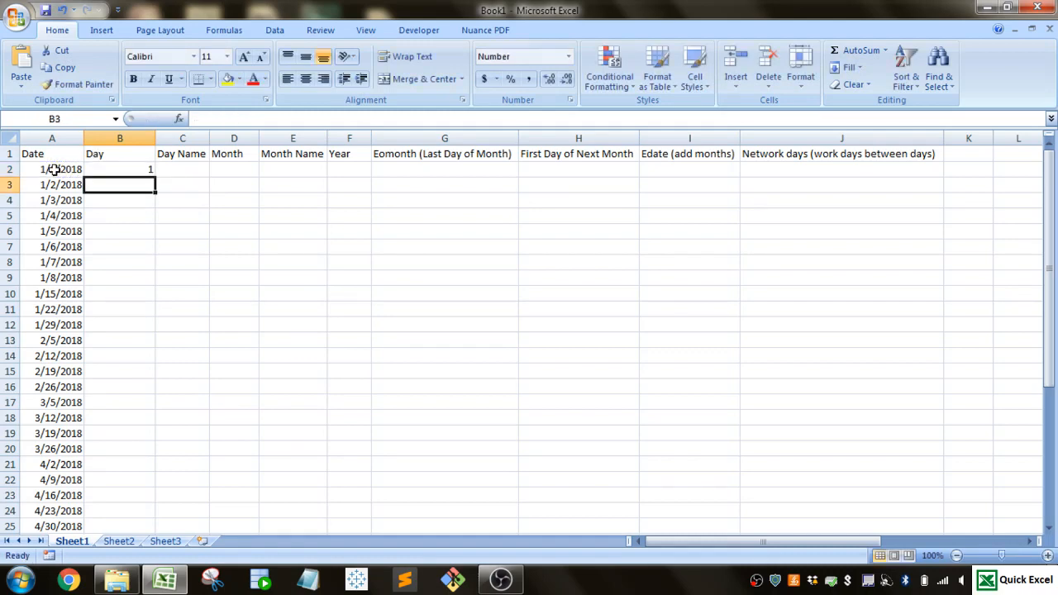
click(118, 169)
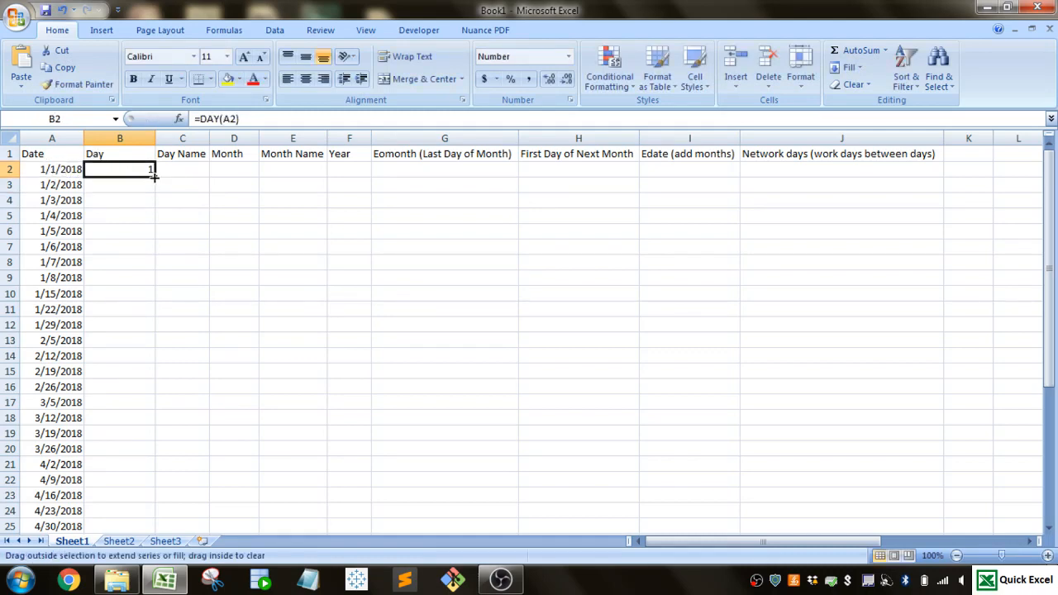
double_click(154, 176)
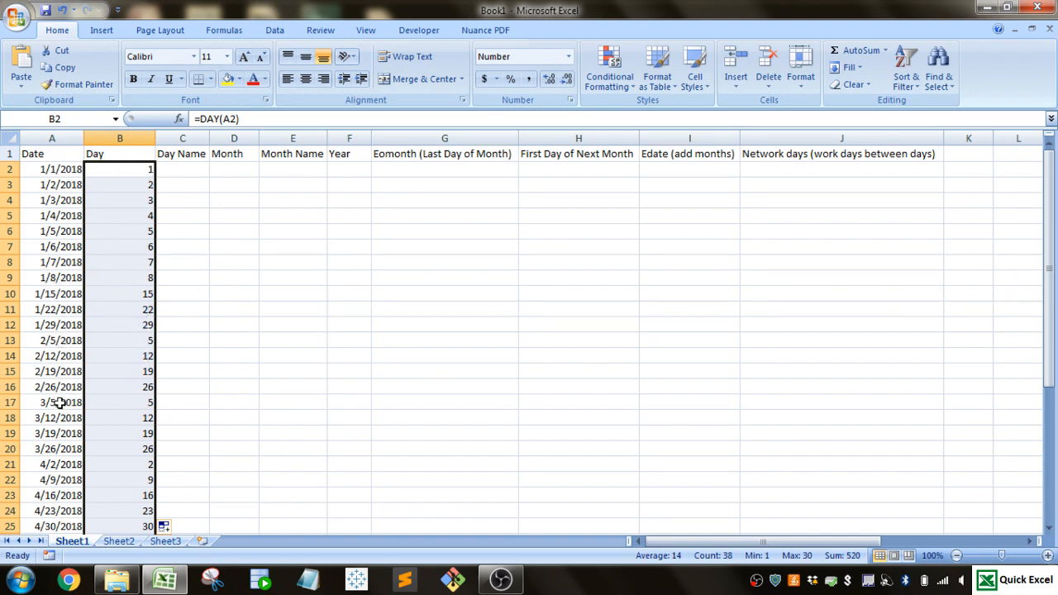
- Enter =TEXT(A2,"dddd") in C2 and fill the formula down the Day Name column
click(185, 167)
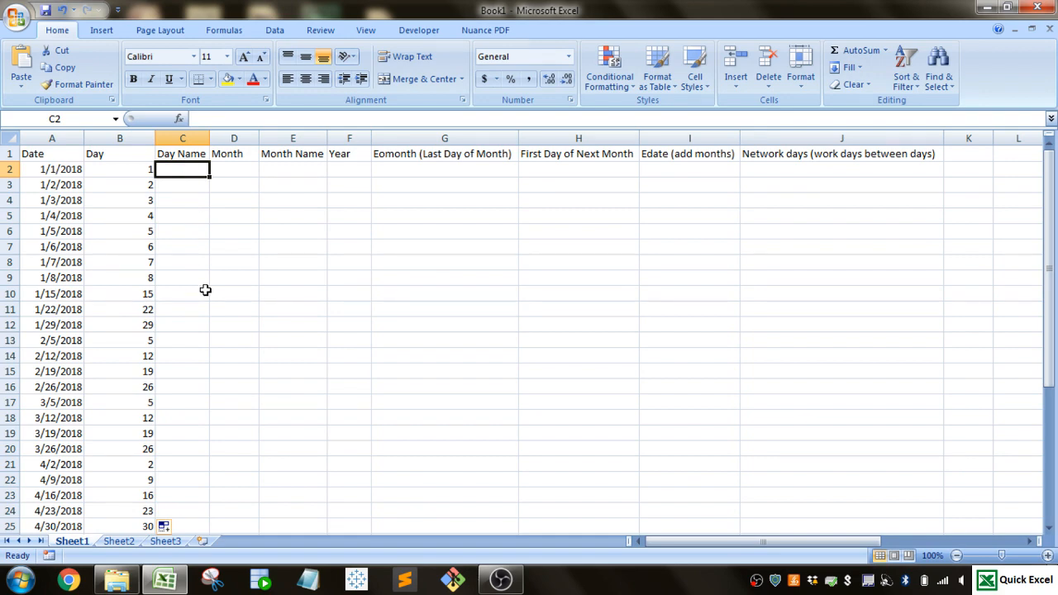
text(=)
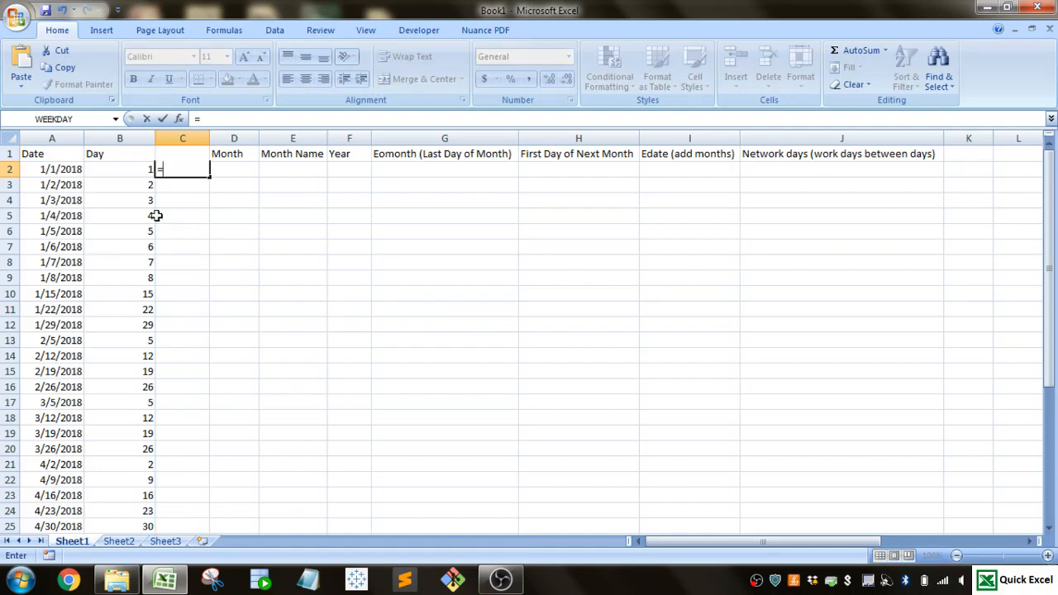
click(52, 168)
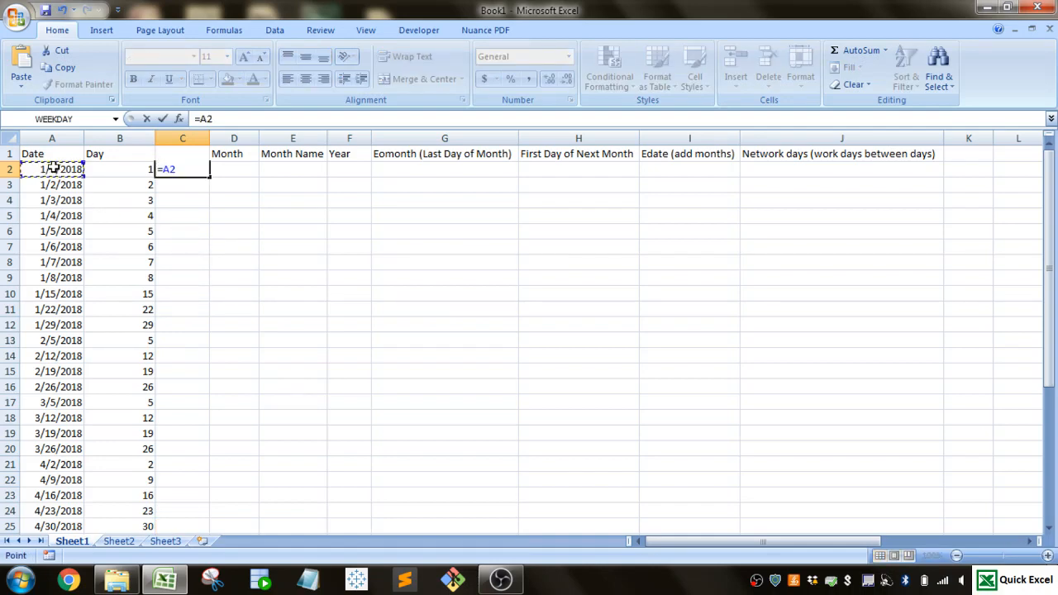
key(BackSpace)
key(BackSpace)
text(text)
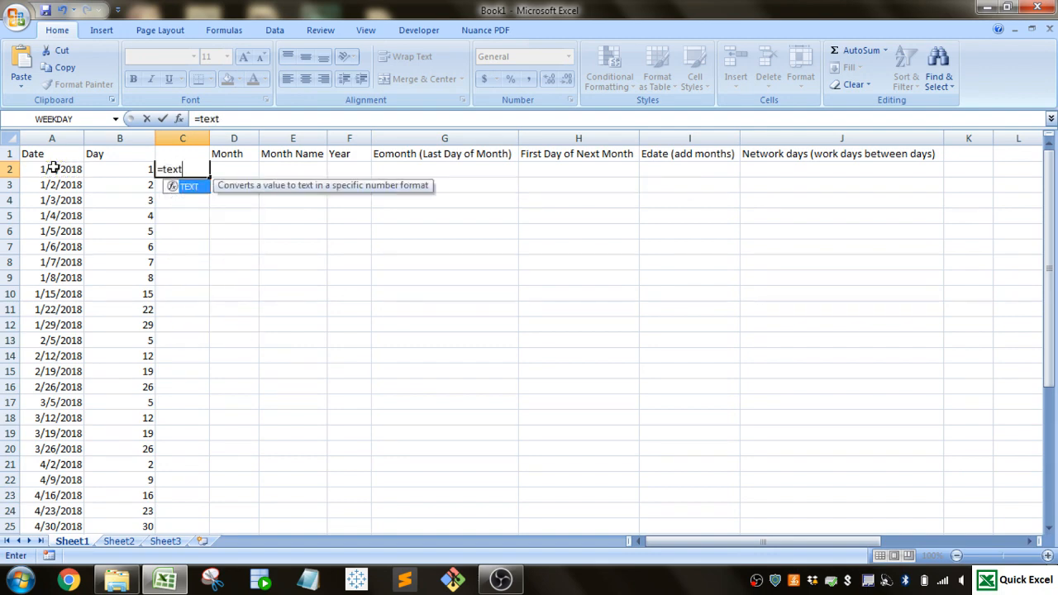
text(()
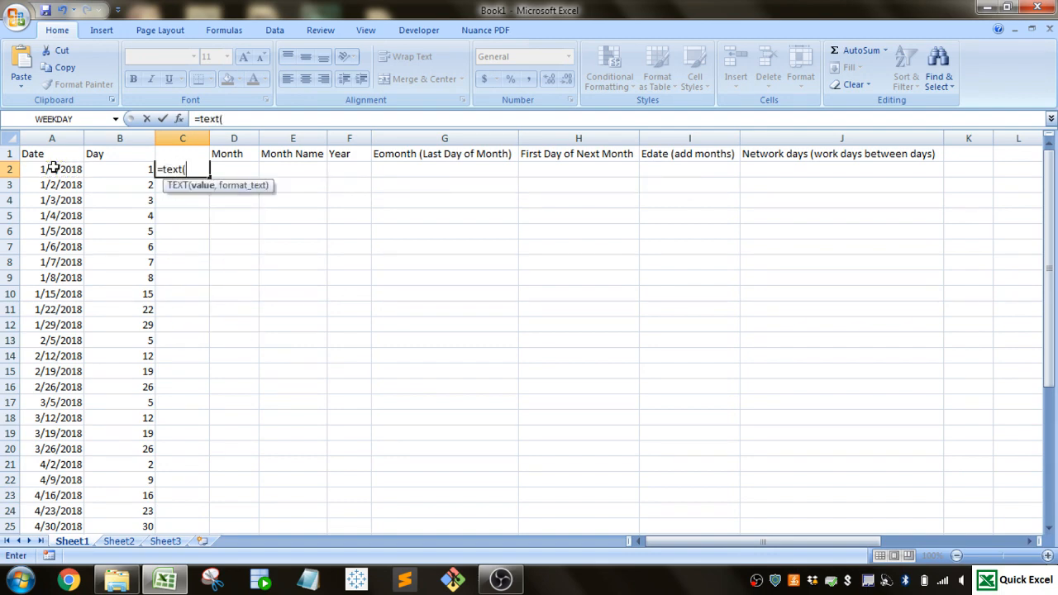
click(52, 168)
text(,)
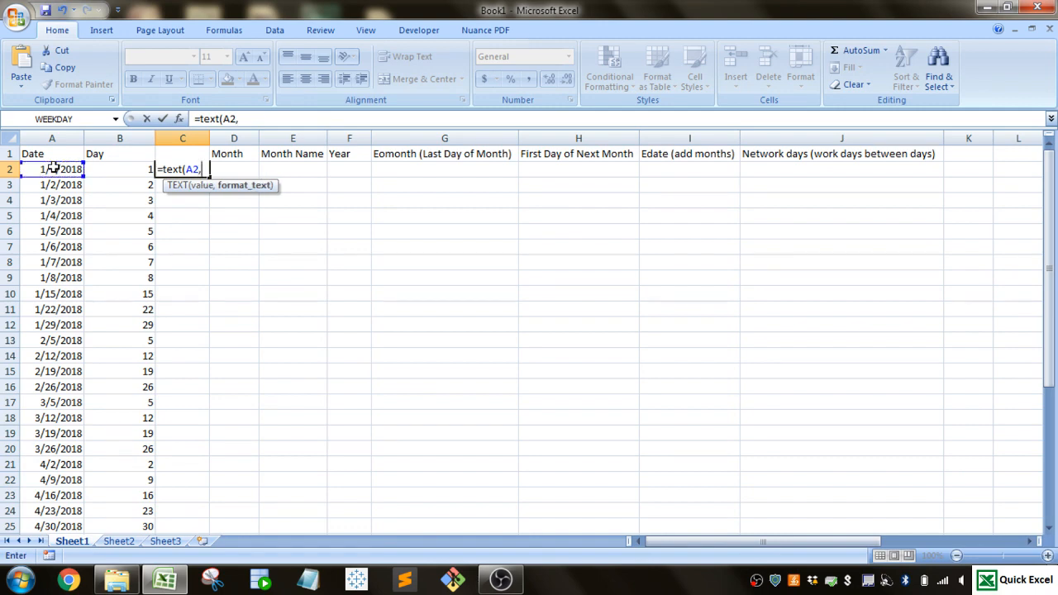
text("dddd"))
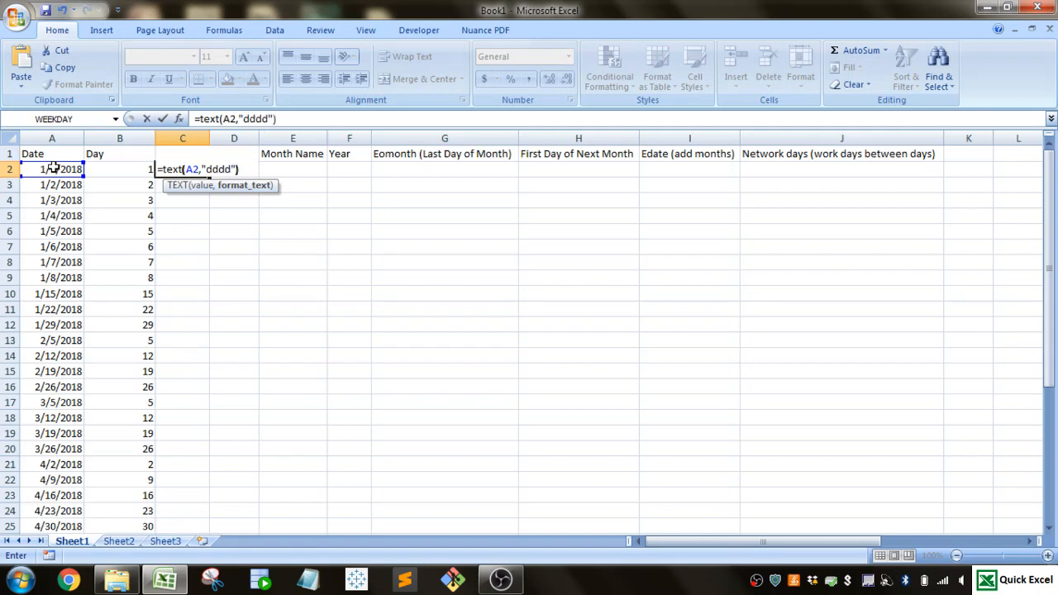
key(Return)
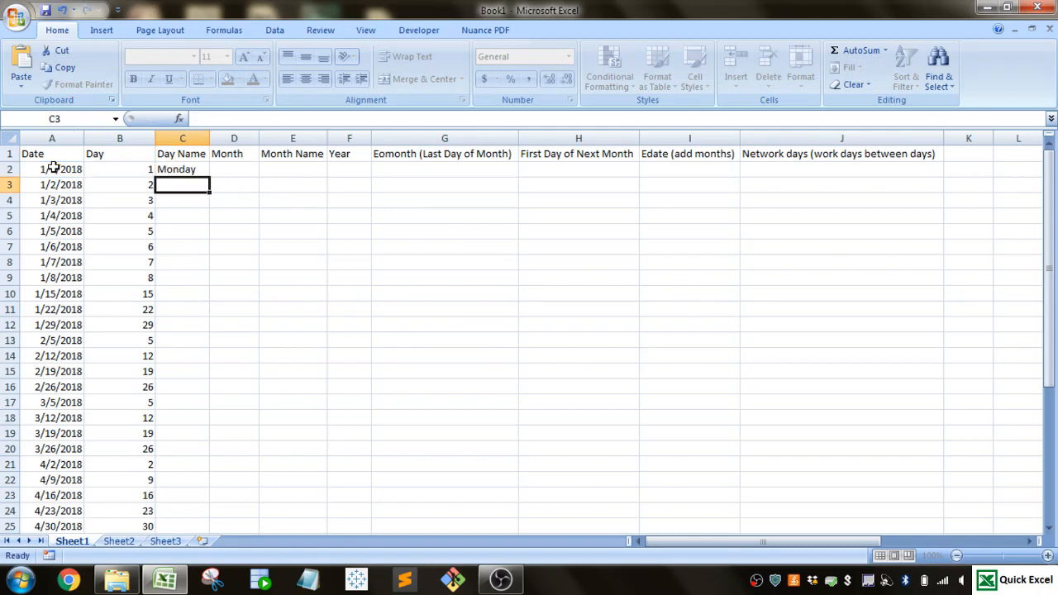
click(177, 171)
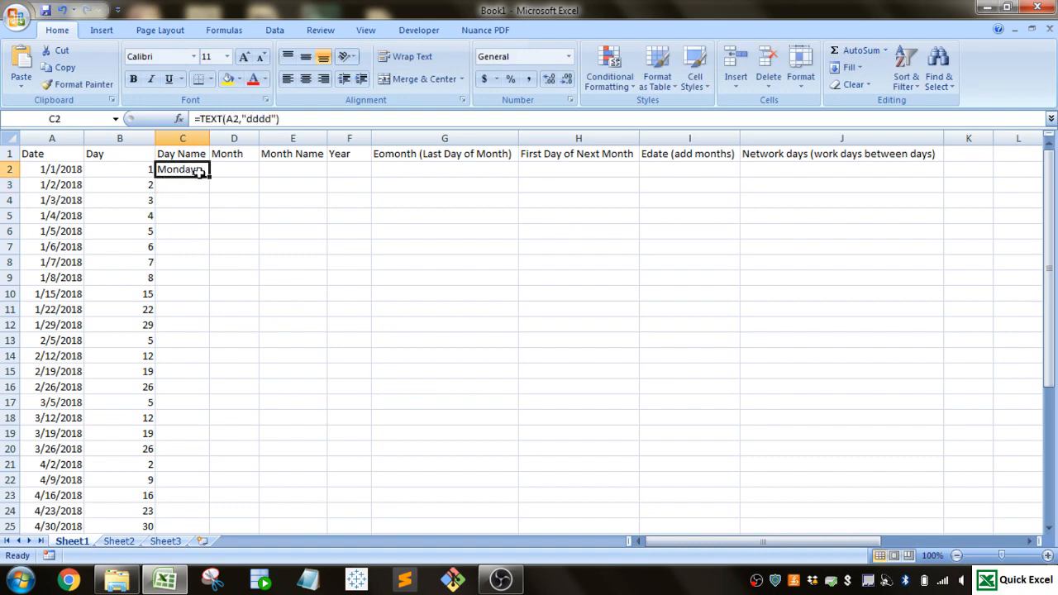
double_click(209, 176)
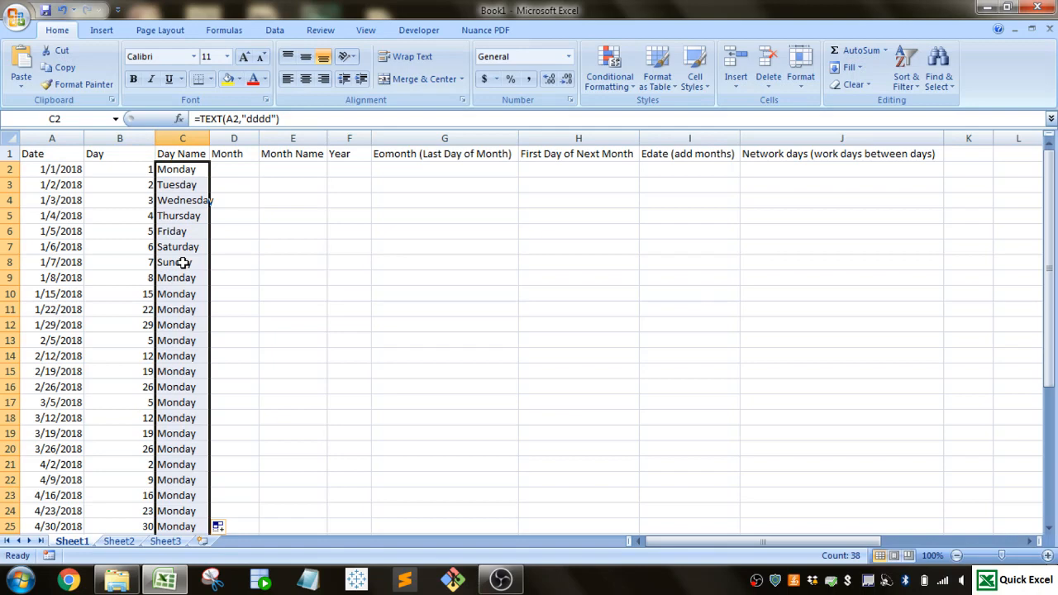
- Shorten the format code in C2 to "ddd" and fill the edited formula down the Day Name column
click(187, 169)
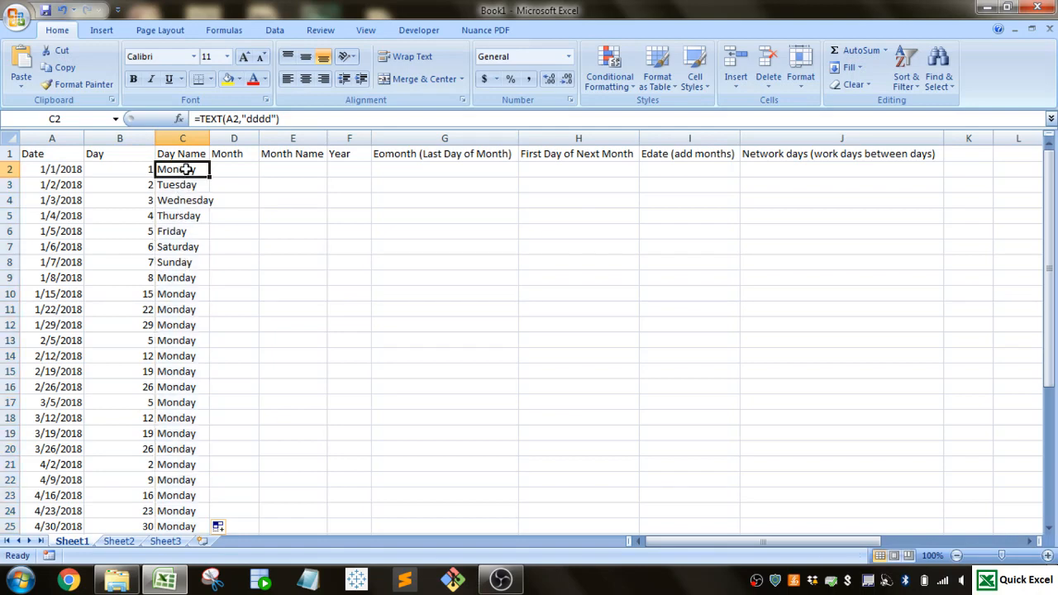
click(274, 119)
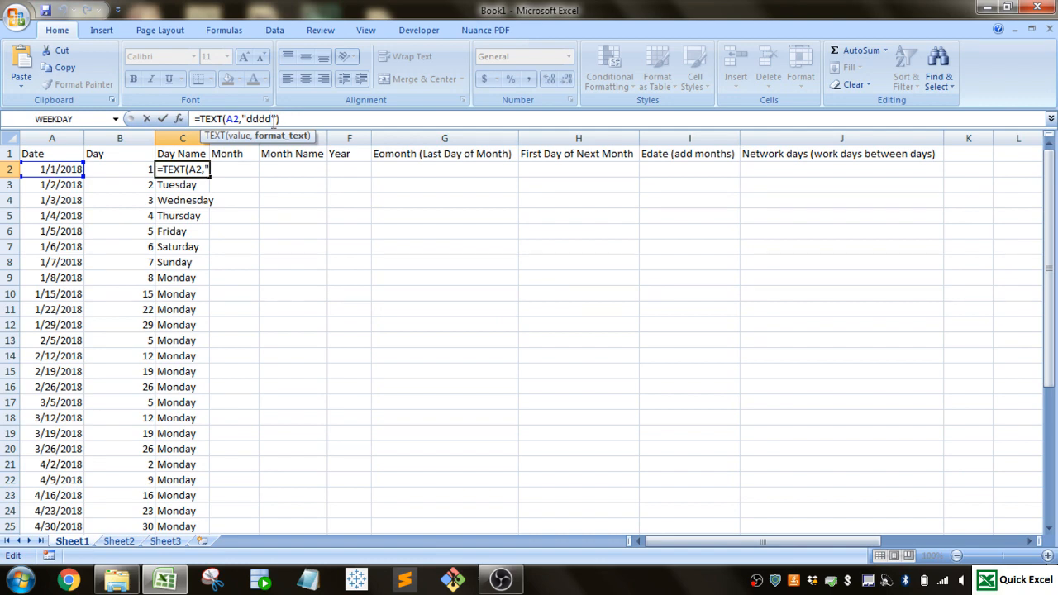
key(BackSpace)
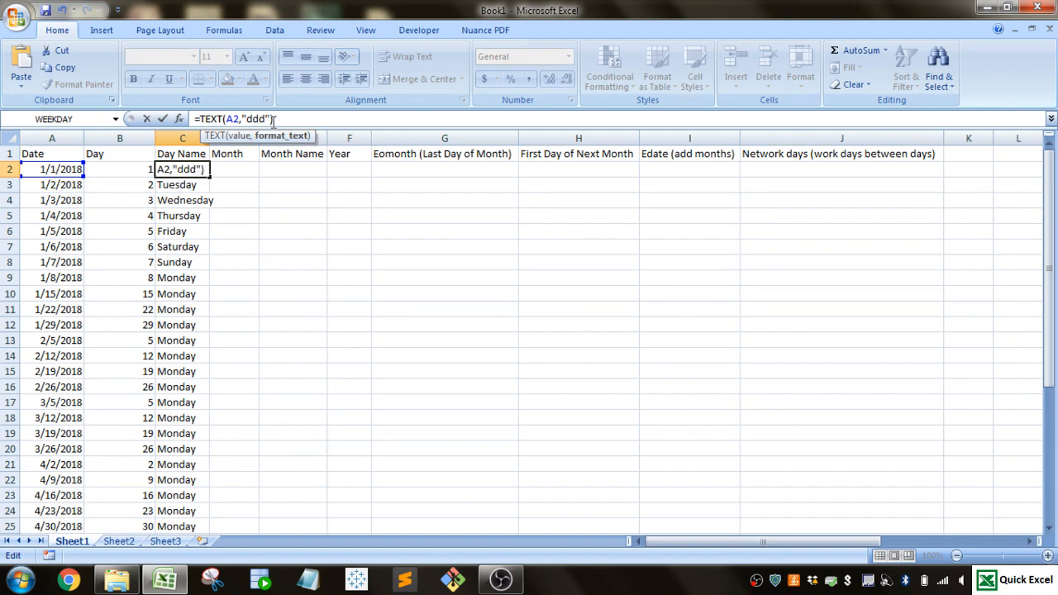
key(Return)
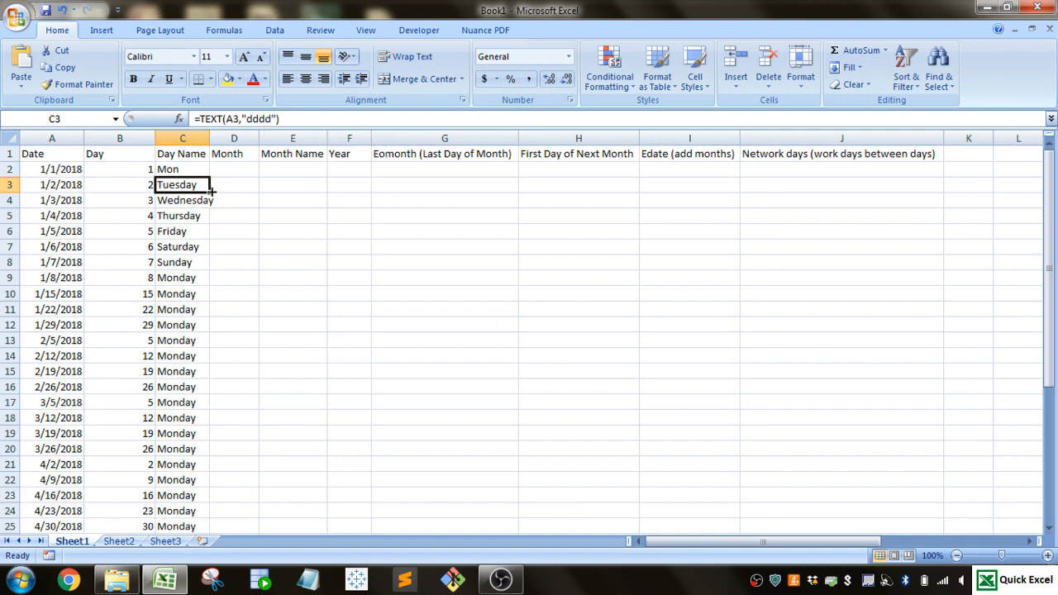
click(198, 170)
double_click(209, 176)
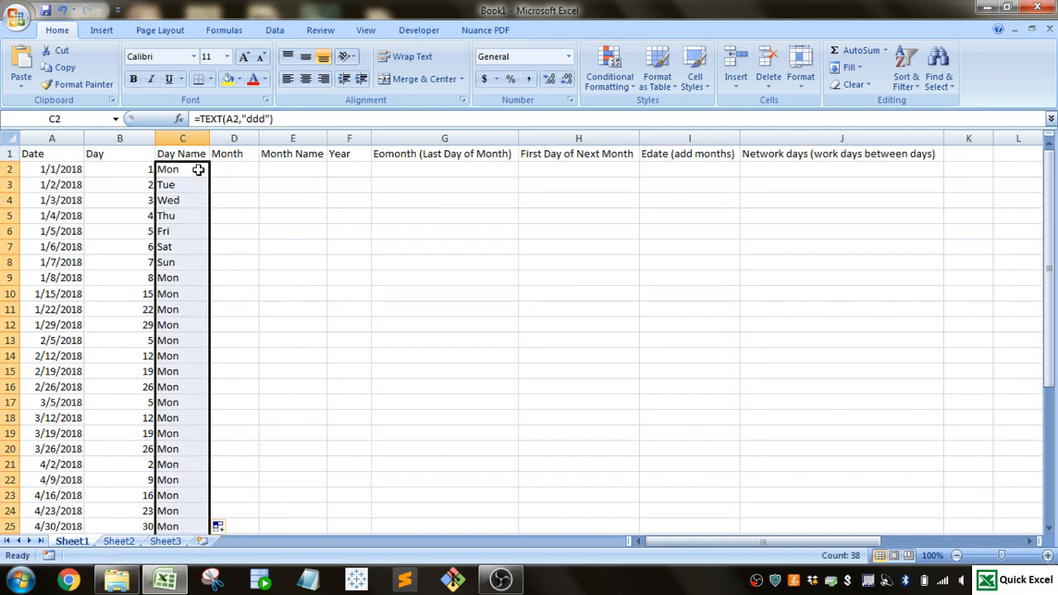
- Try the format code "dd" in the TEXT formula of C2
click(200, 169)
click(266, 119)
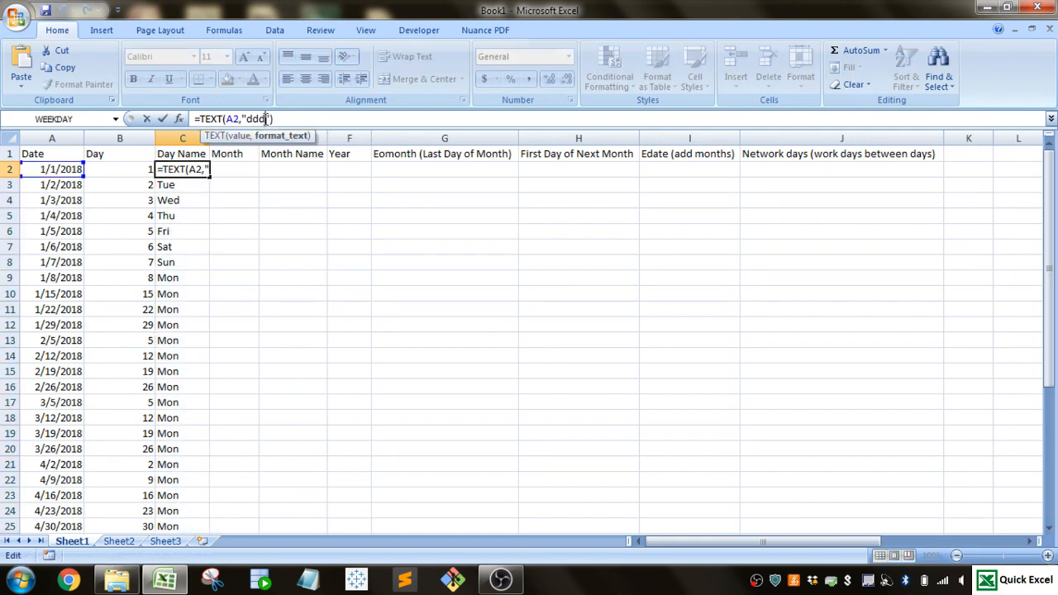
key(BackSpace)
key(Return)
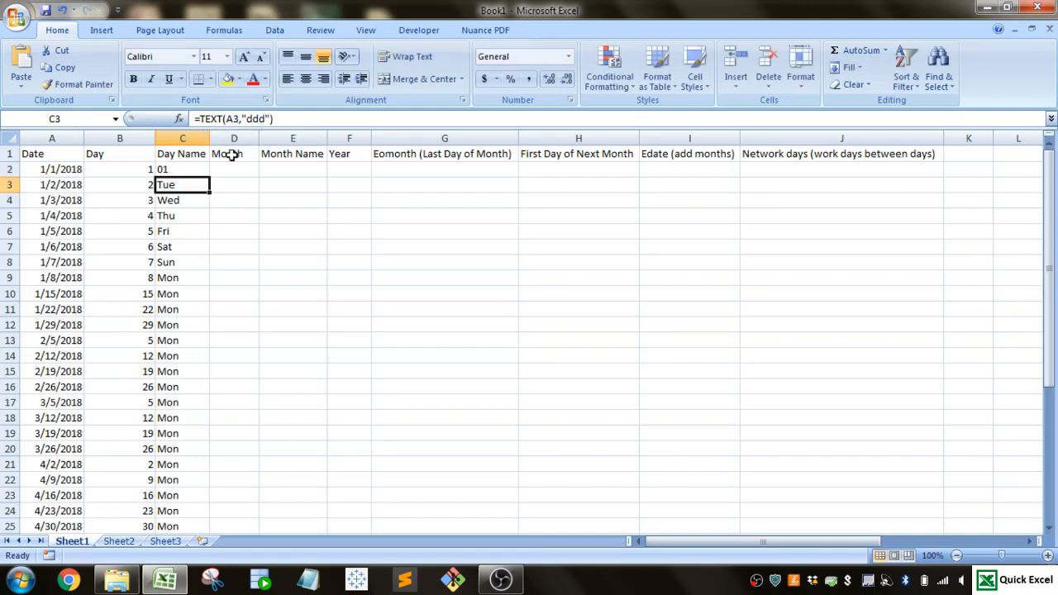
- Set the format code of the TEXT formula in C2 to "dddd"
click(177, 170)
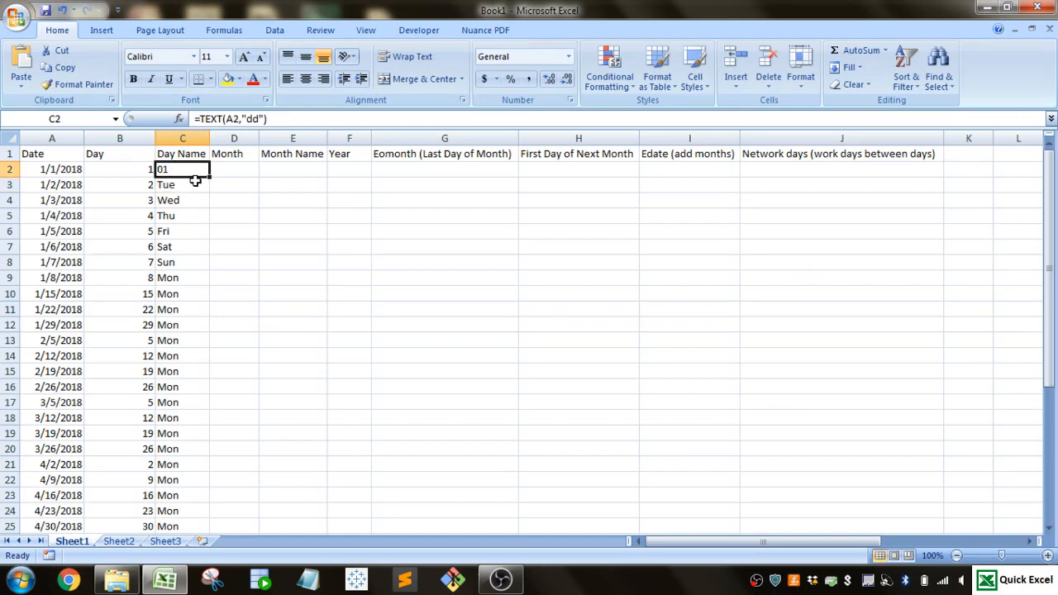
click(259, 119)
text(dd)
key(Return)
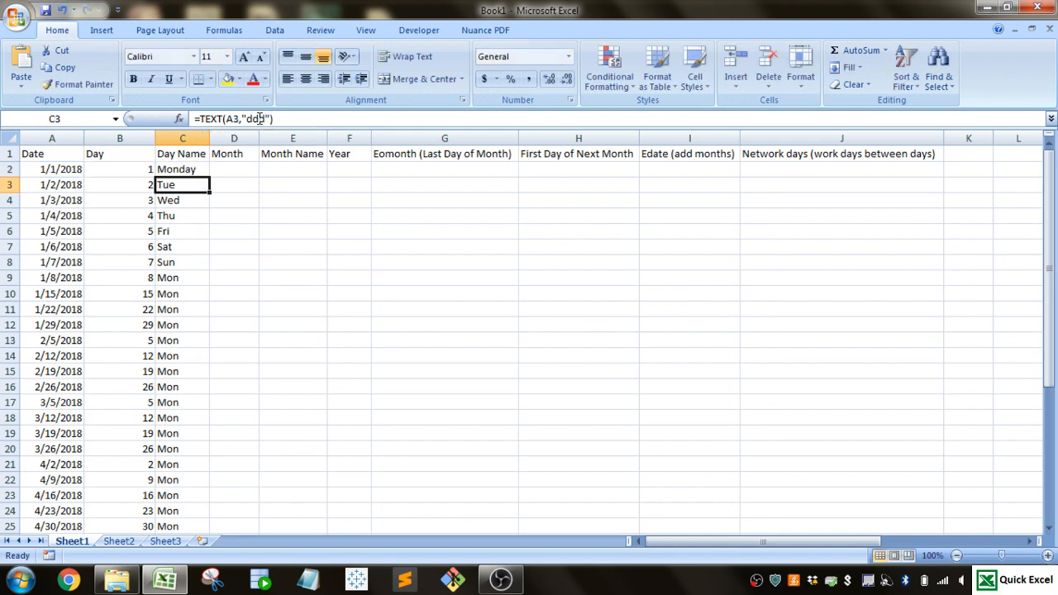
- Enter =MONTH(A2) in D2 and fill the formula down the Month column for all dates
click(235, 174)
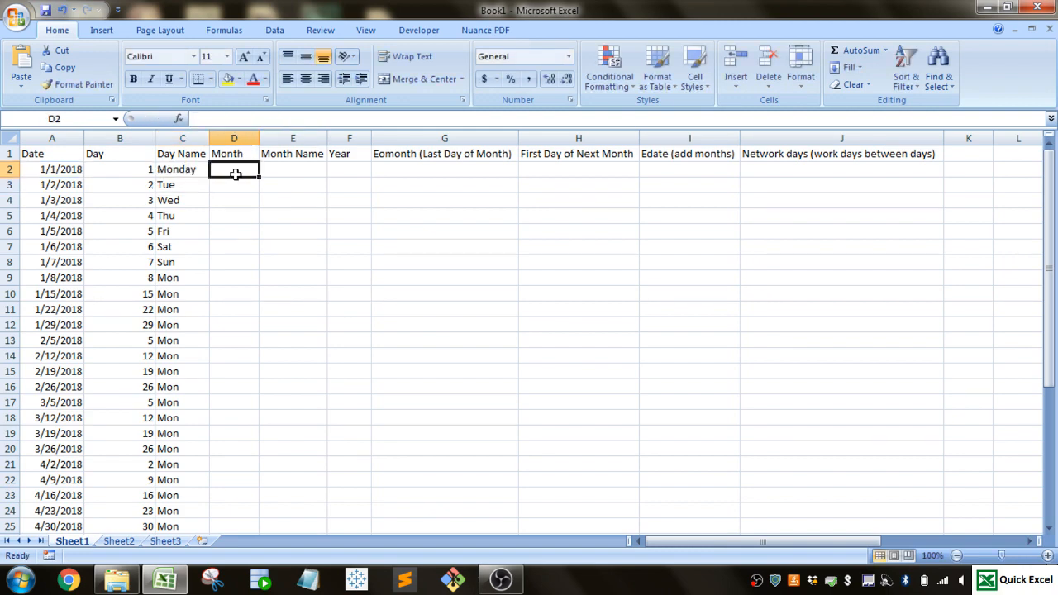
text(=m)
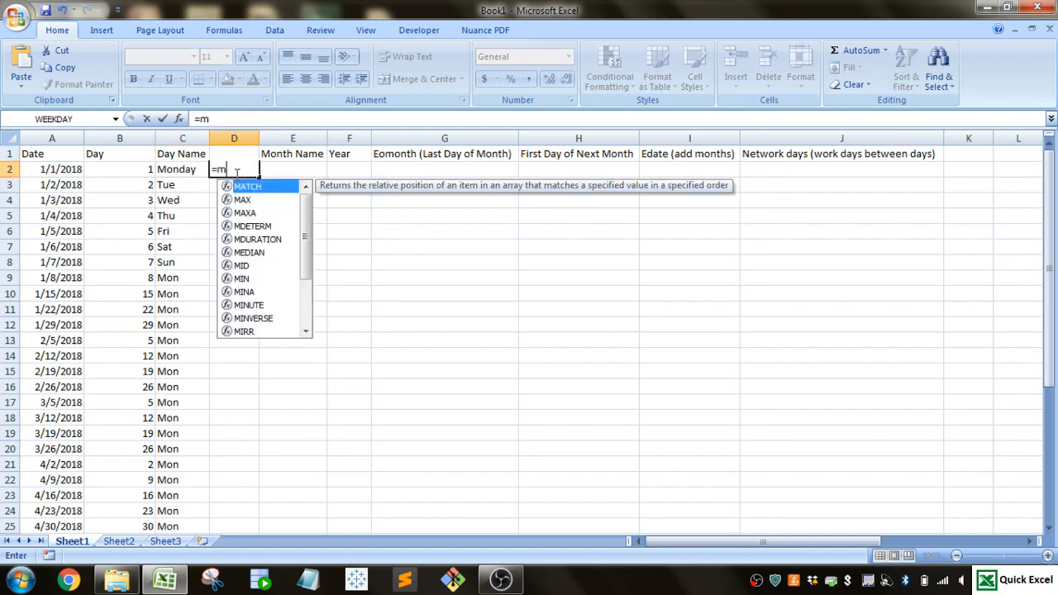
text(onth()
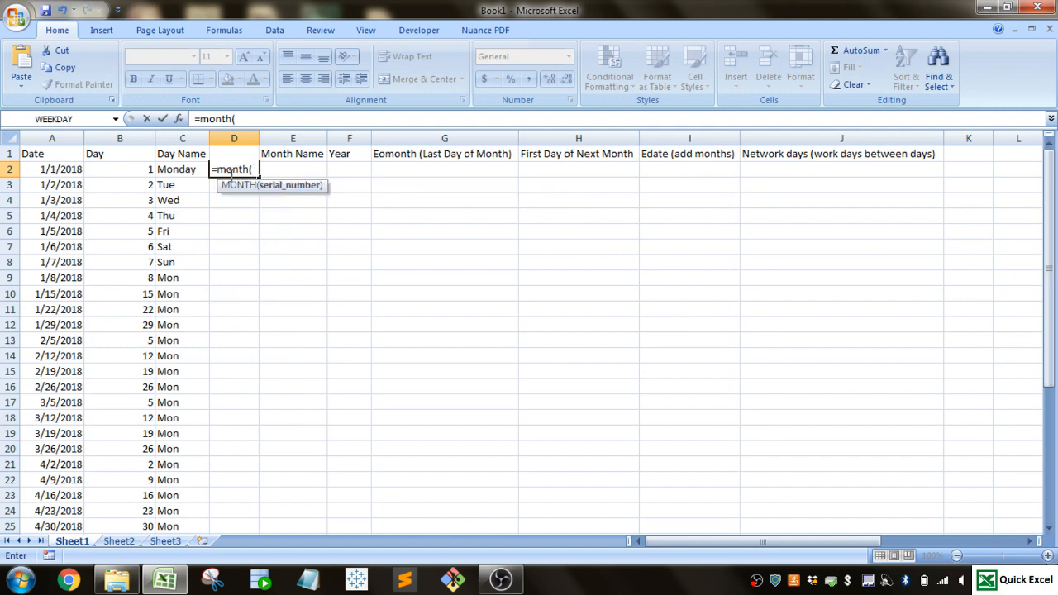
click(52, 169)
text())
key(Return)
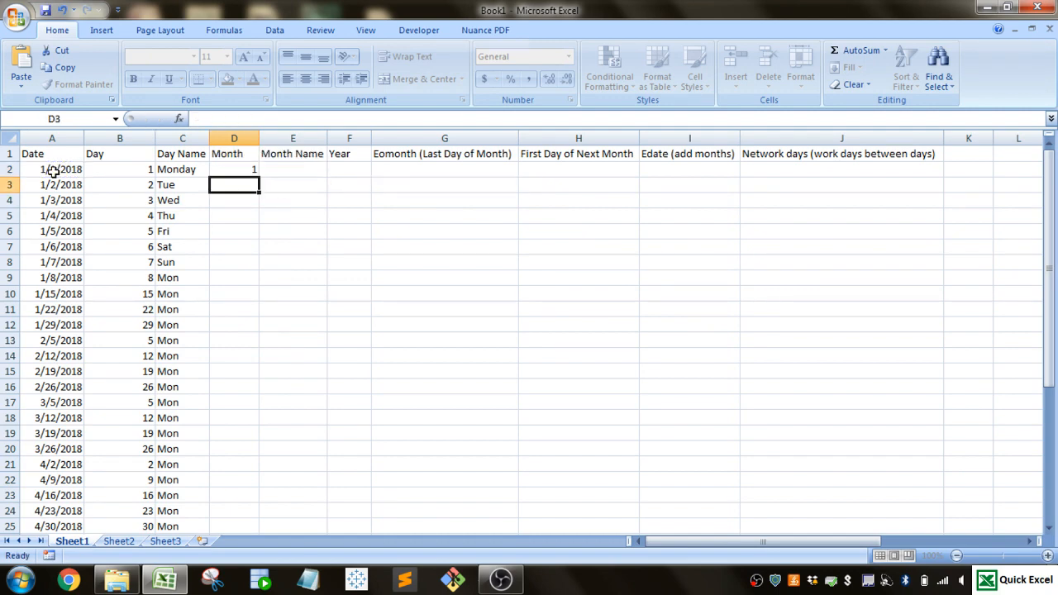
click(236, 169)
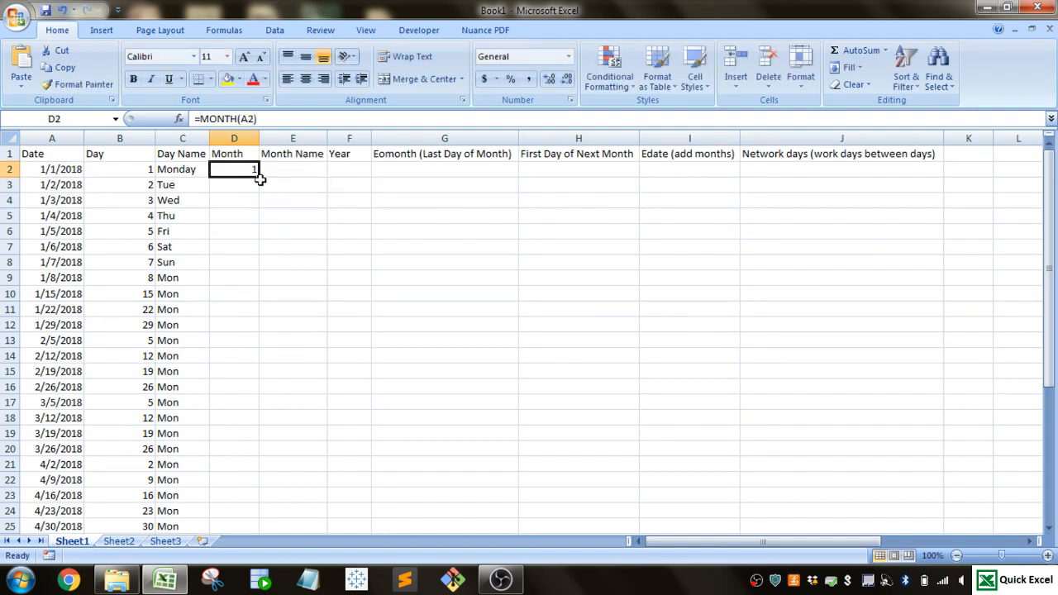
double_click(258, 176)
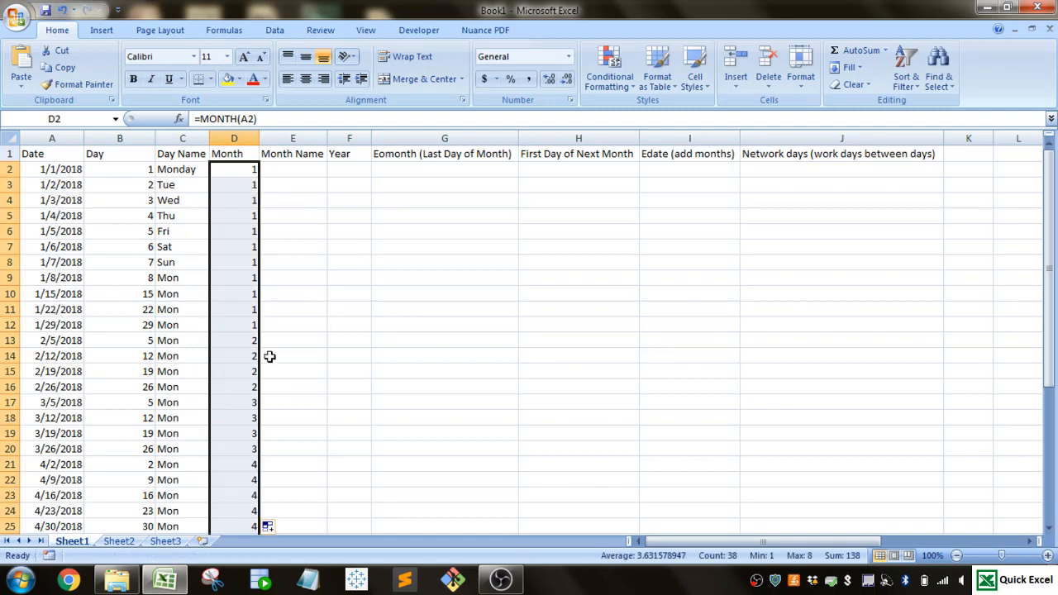
click(57, 340)
click(49, 185)
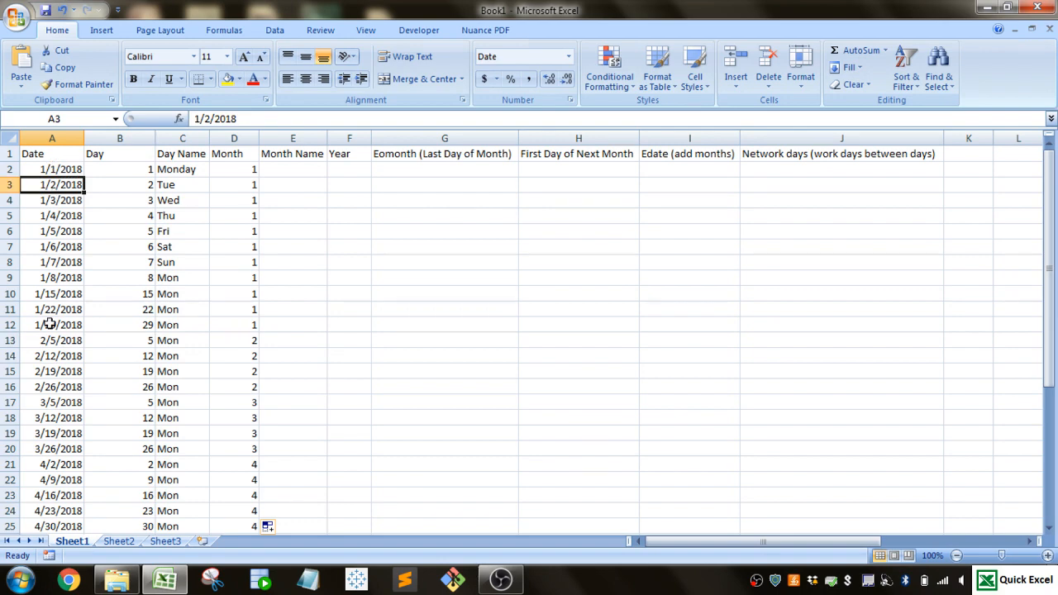
- Enter a TEXT formula in E2 under Month Name with A2 as its value and the format code still empty
click(303, 167)
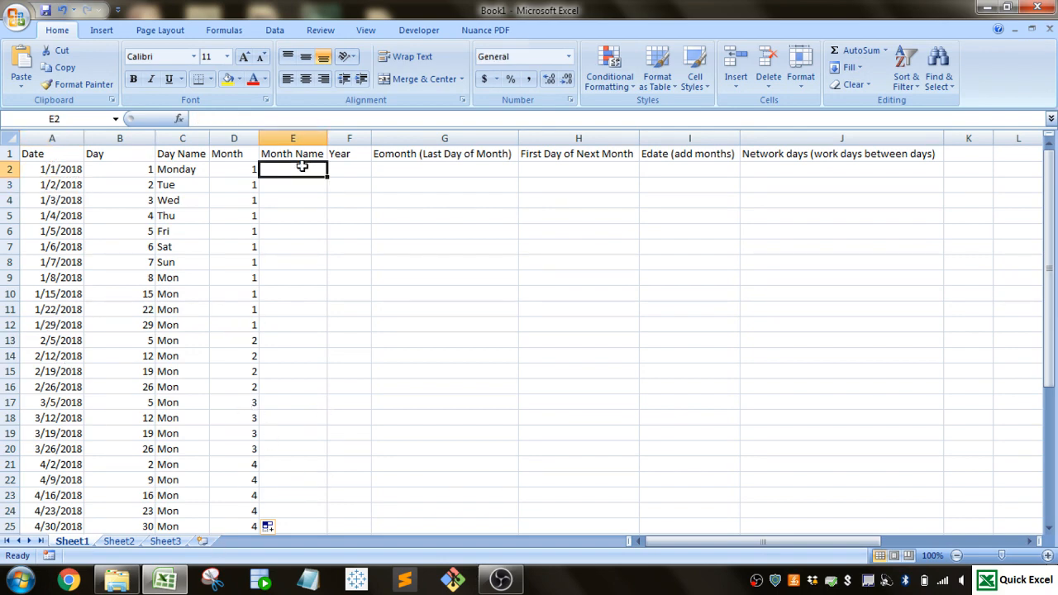
text(=text()
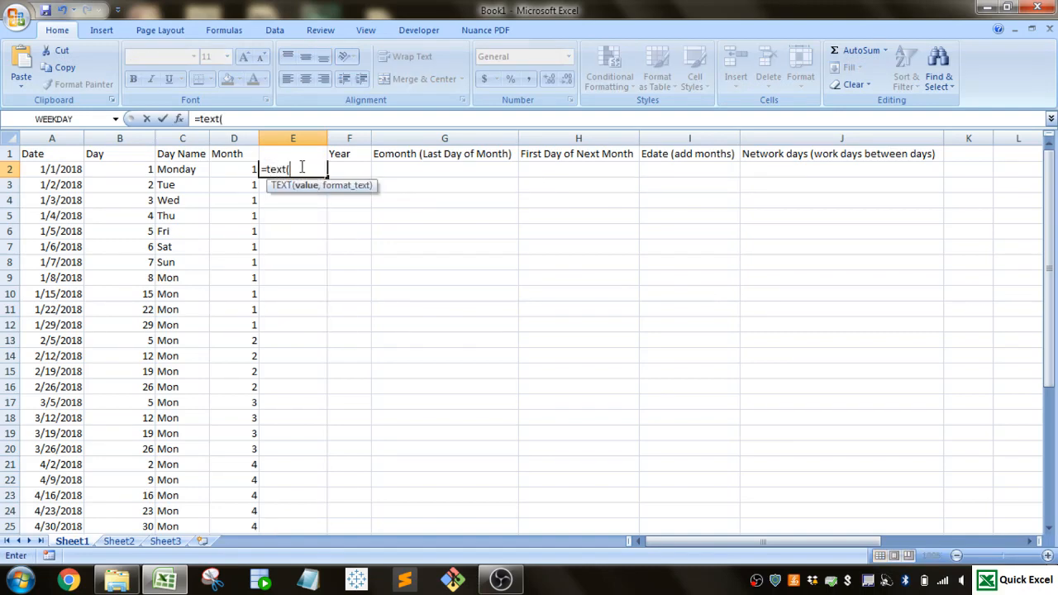
click(58, 170)
text(,)
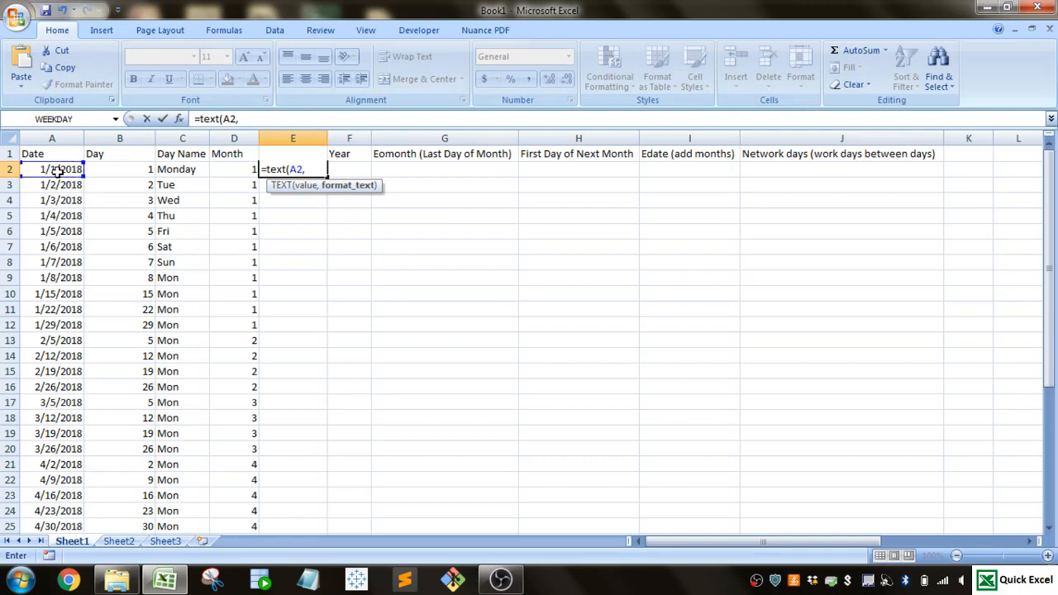
key(Escape)
key(Up)
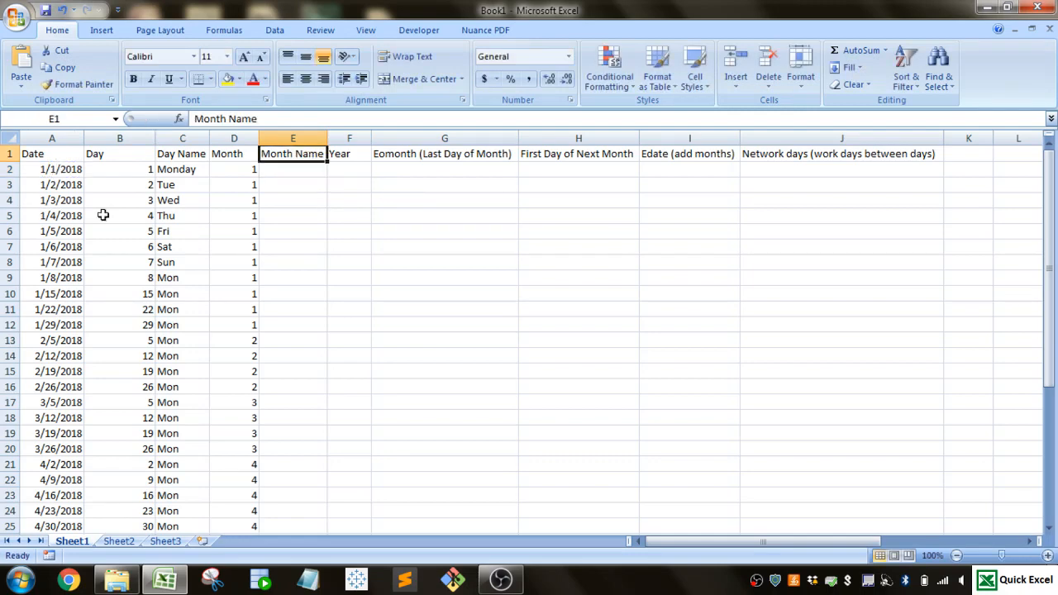
- Add the format code "mmmm" to the TEXT formula in E2 and fill the formula down the Month Name column
click(286, 171)
click(241, 119)
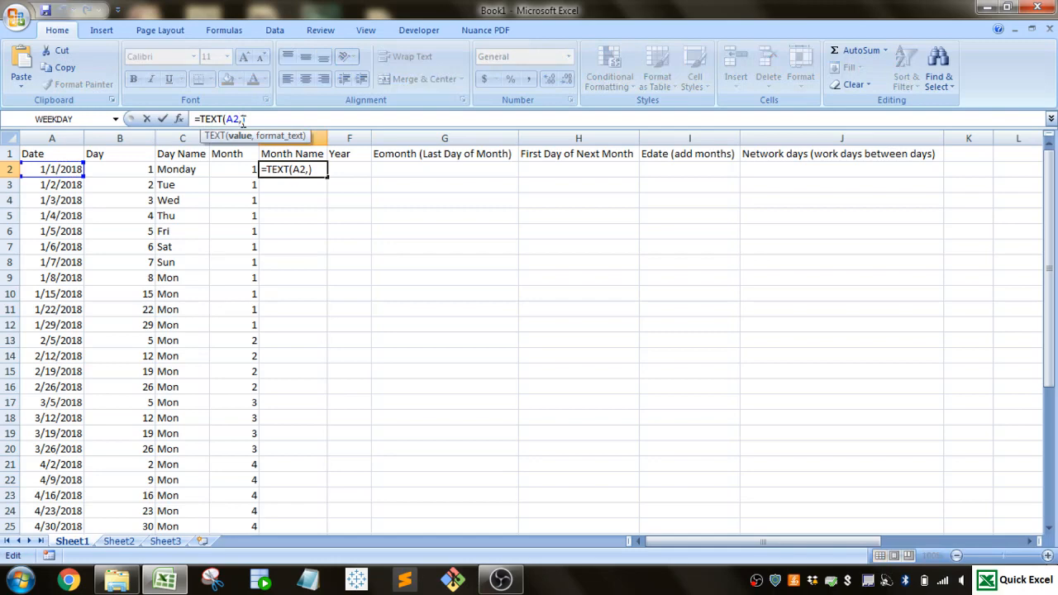
click(243, 121)
text(")
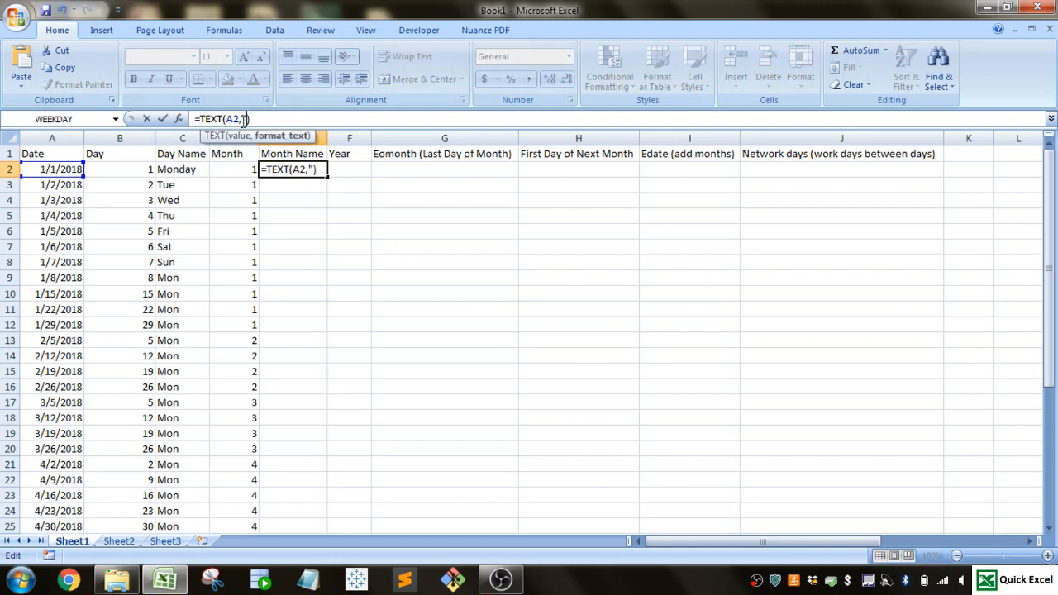
text(mmmm)
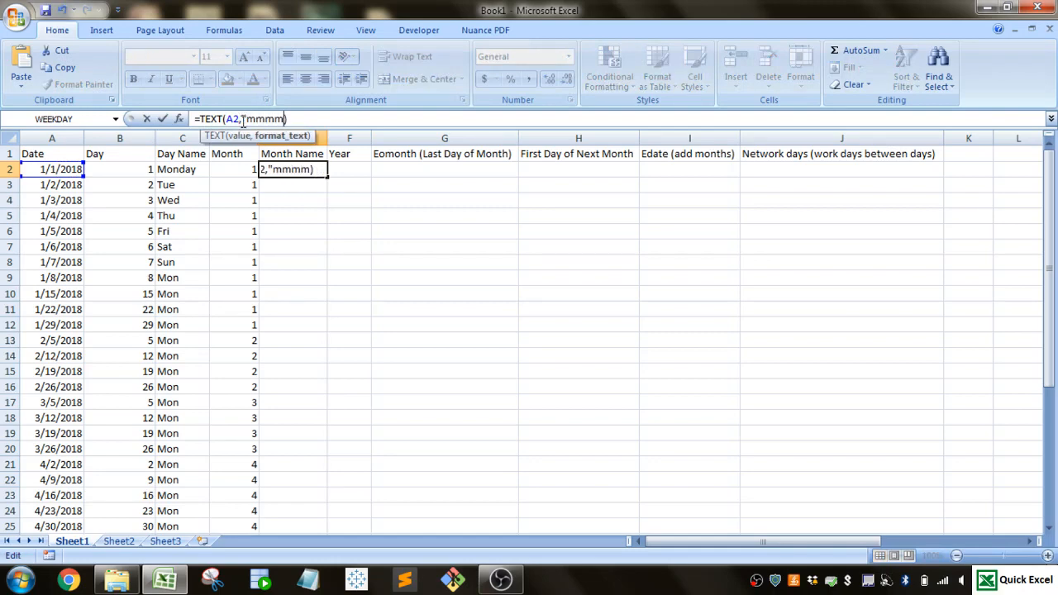
text(")
key(Return)
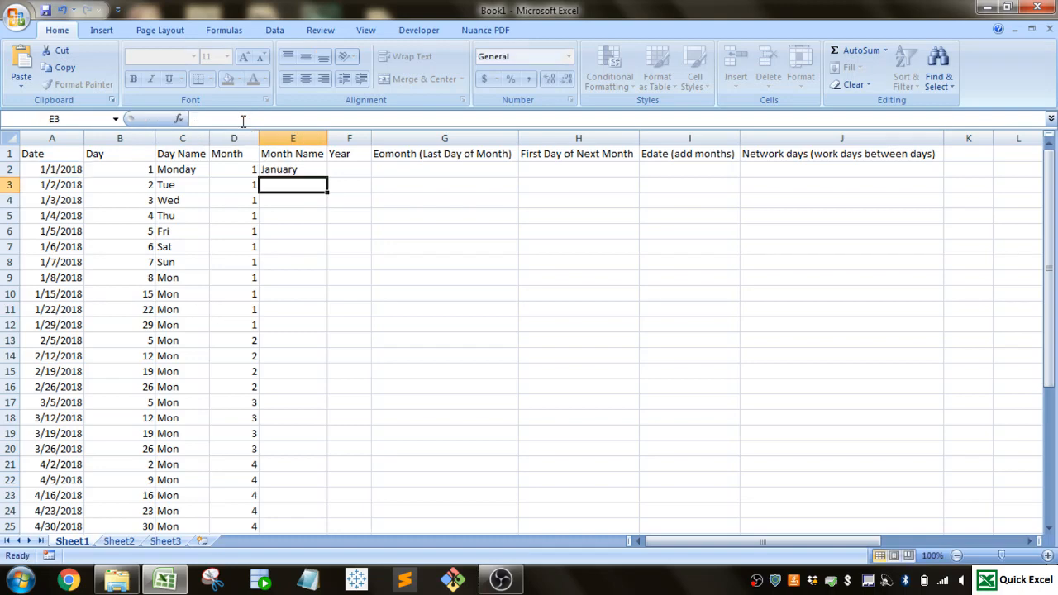
click(302, 170)
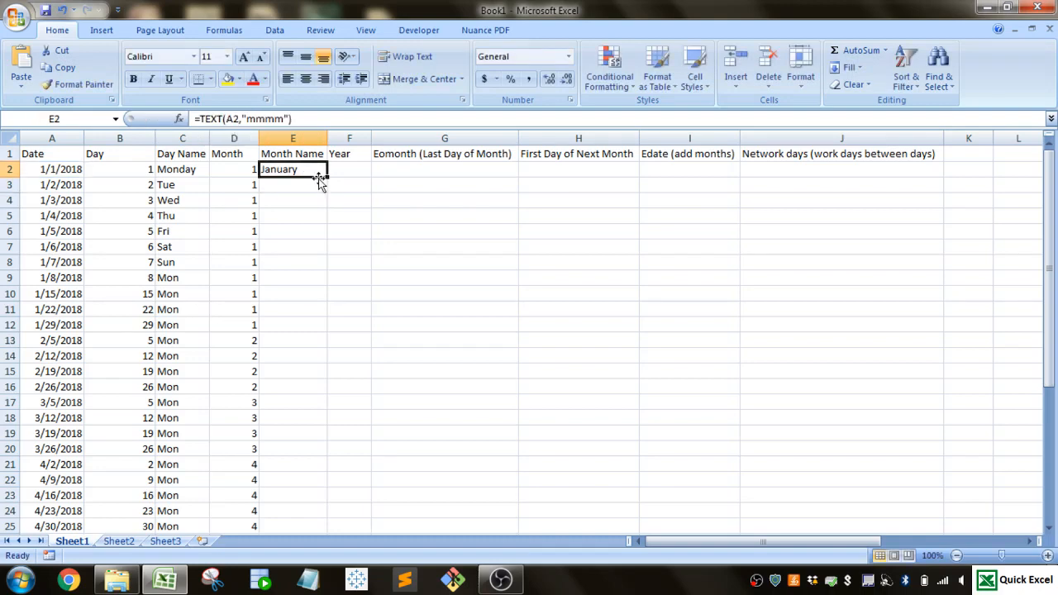
double_click(328, 176)
- Try the shorter format code "mmm" in the TEXT formula of E2
click(310, 168)
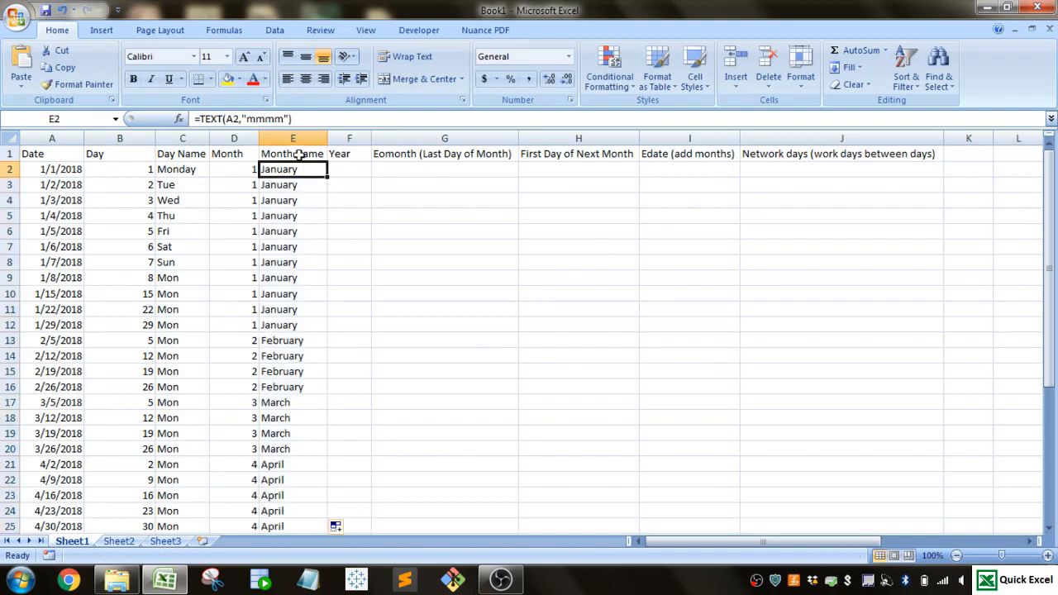
click(285, 119)
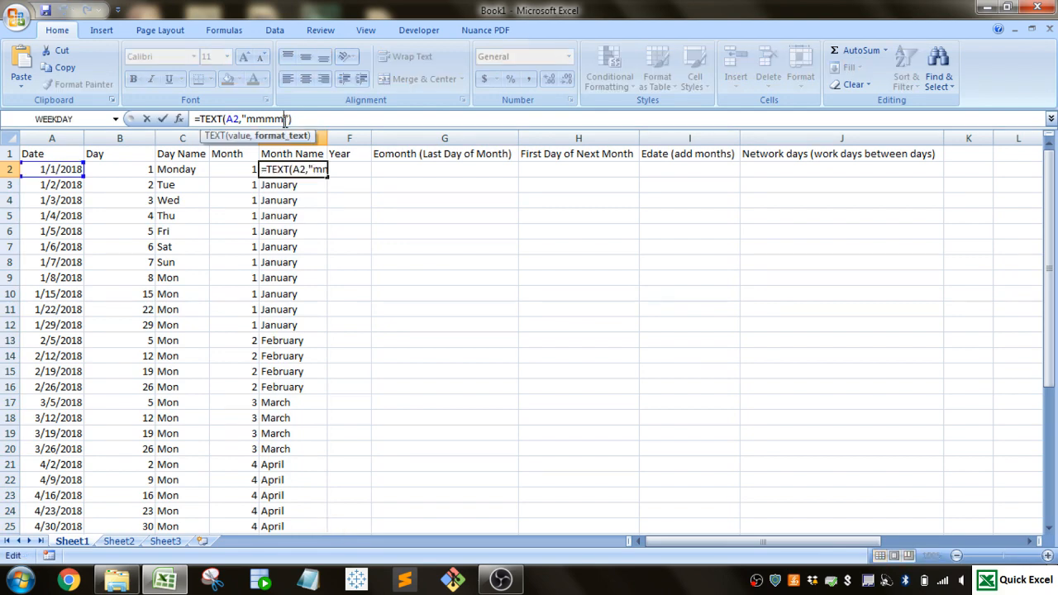
key(BackSpace)
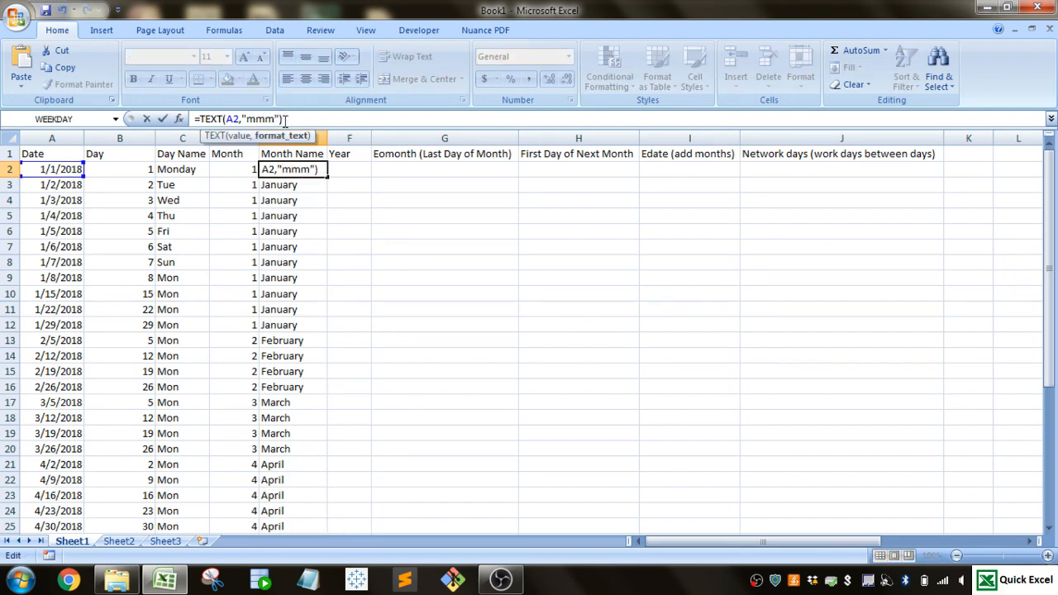
key(Return)
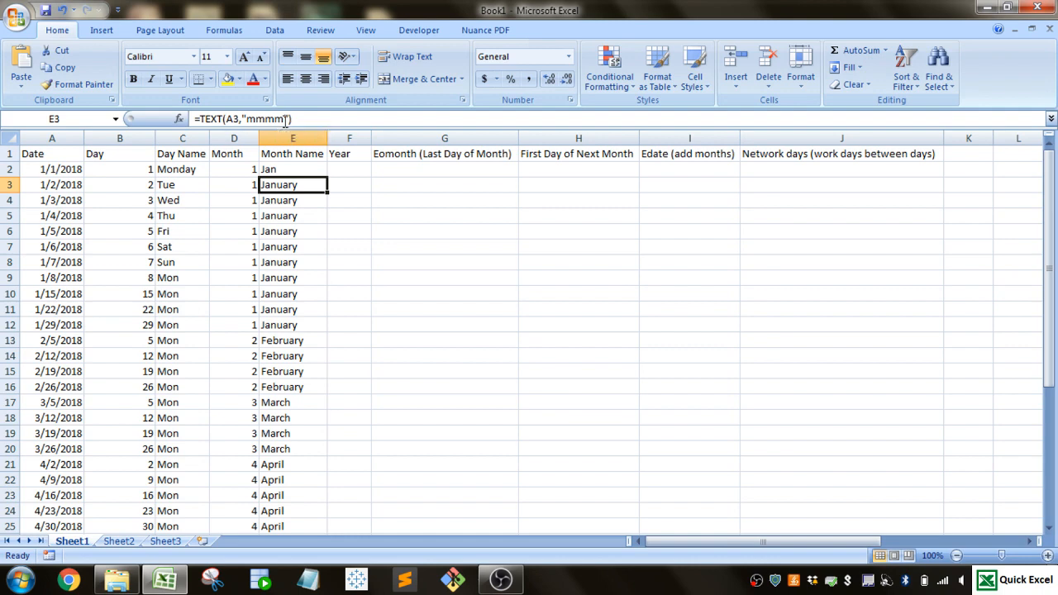
- Try the format code "mm" in the TEXT formula of E2
click(312, 168)
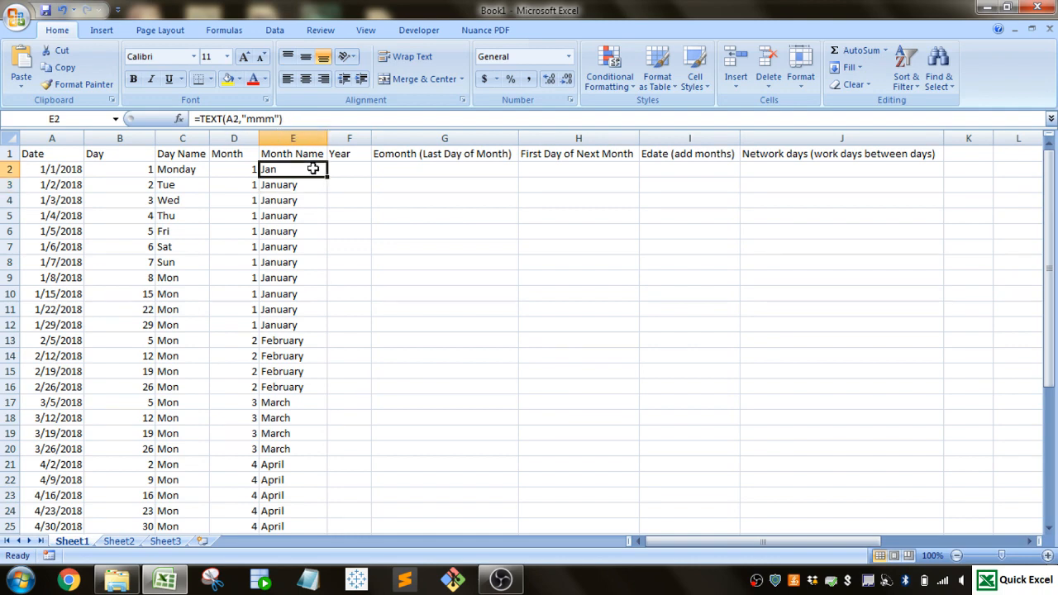
click(276, 118)
key(BackSpace)
key(Return)
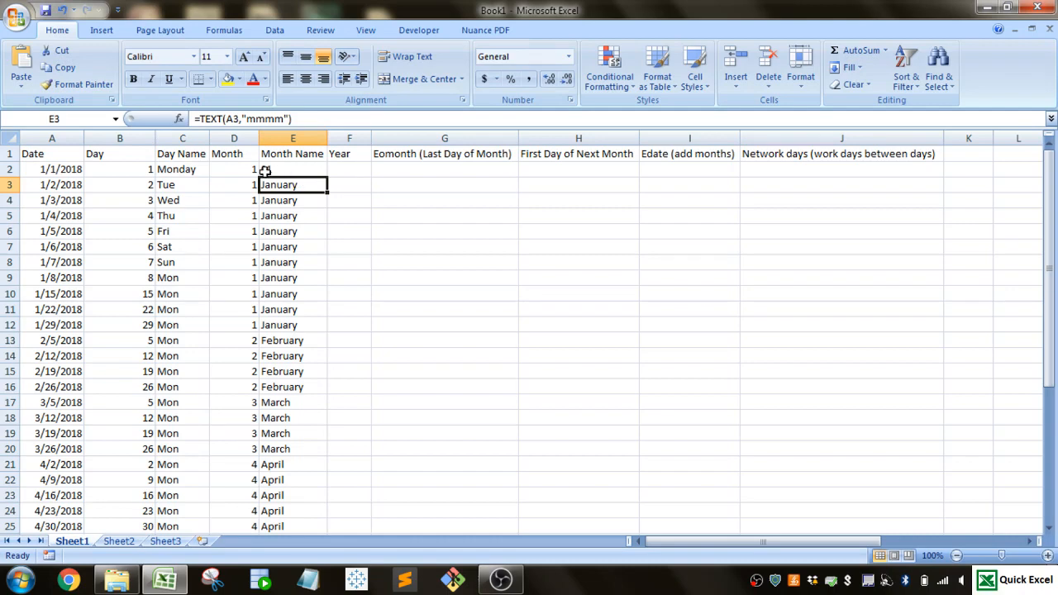
- Restore the format code "mmmm" in the TEXT formula of E2
click(314, 166)
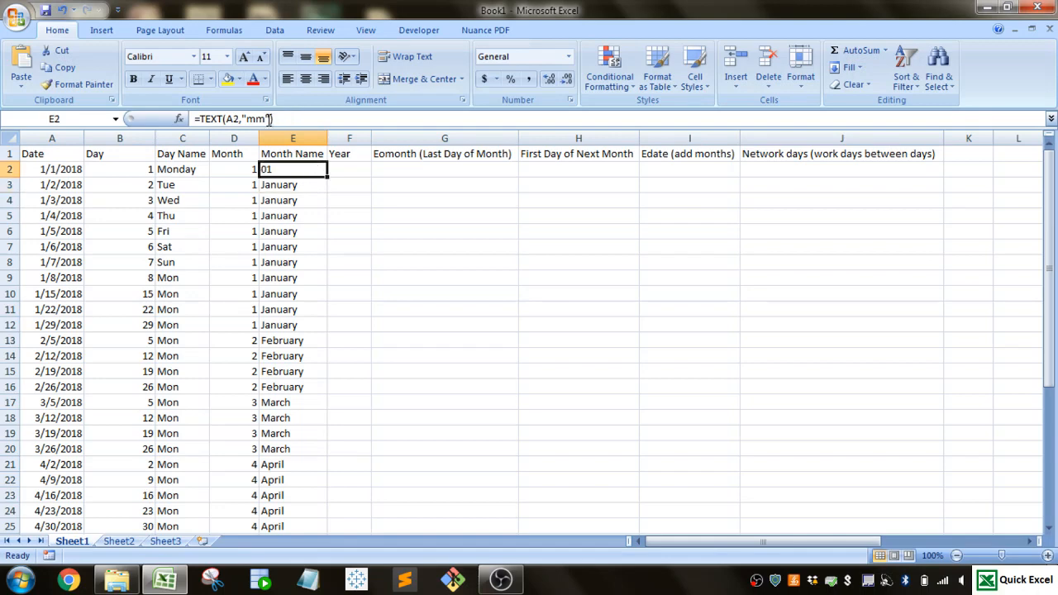
click(266, 118)
text(mm)
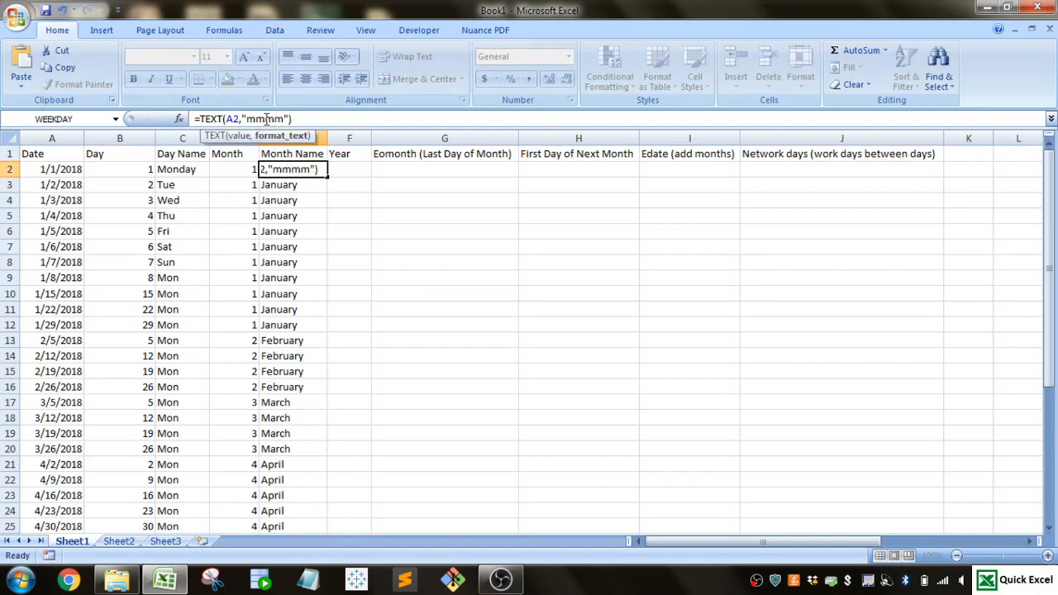
key(Return)
- Enter =YEAR(A2) in F2 and fill the formula down the Year column for all dates
click(356, 169)
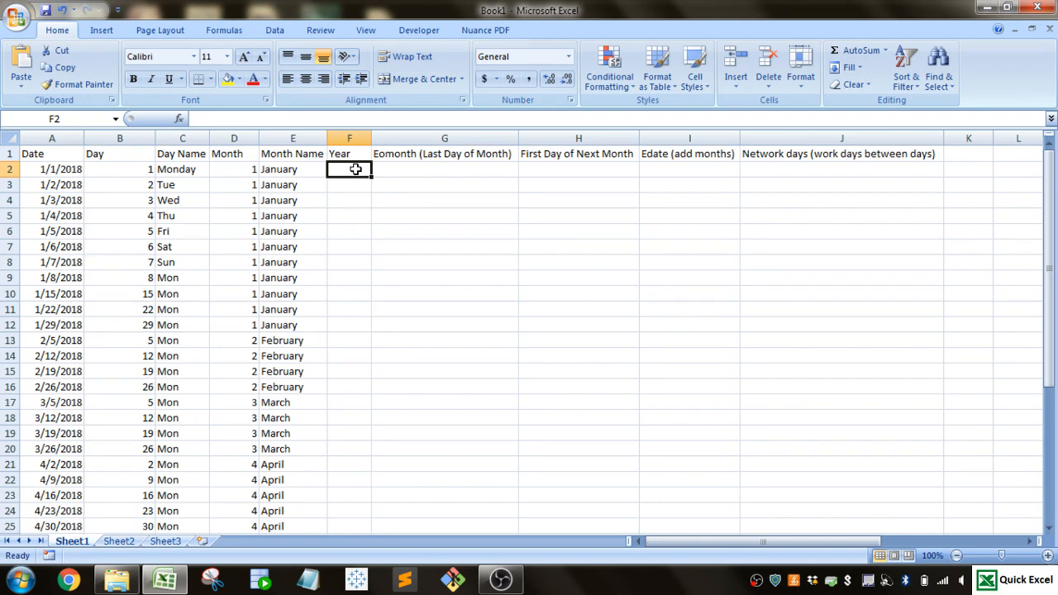
text(=year)
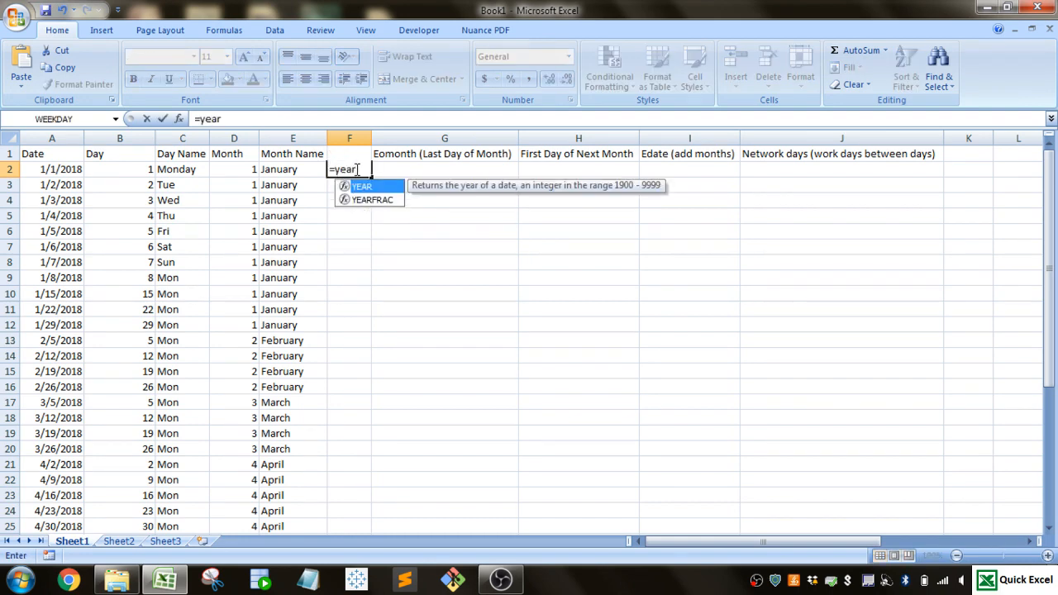
text(()
click(56, 169)
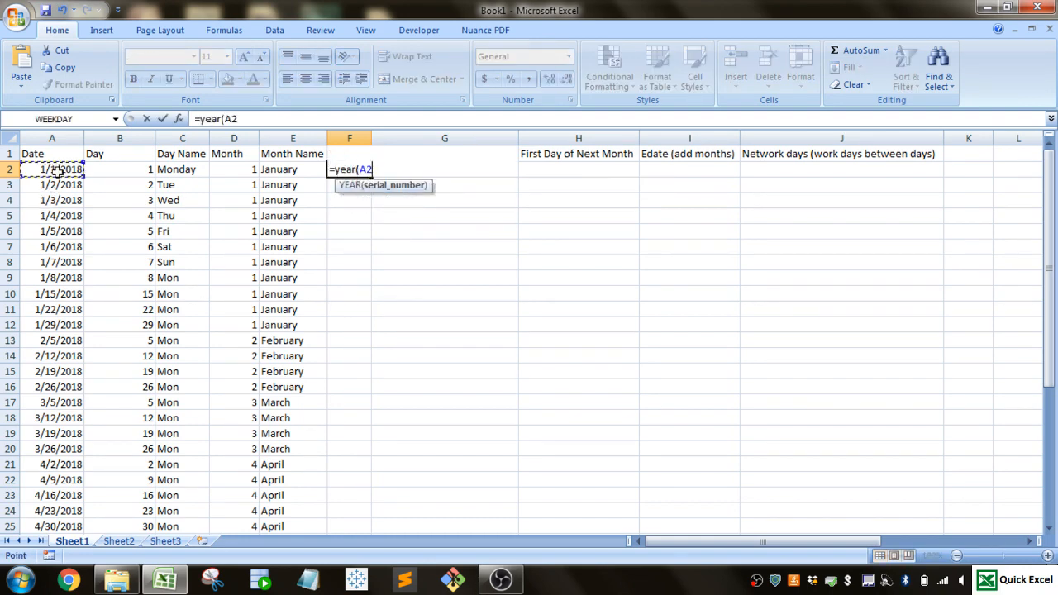
key(Return)
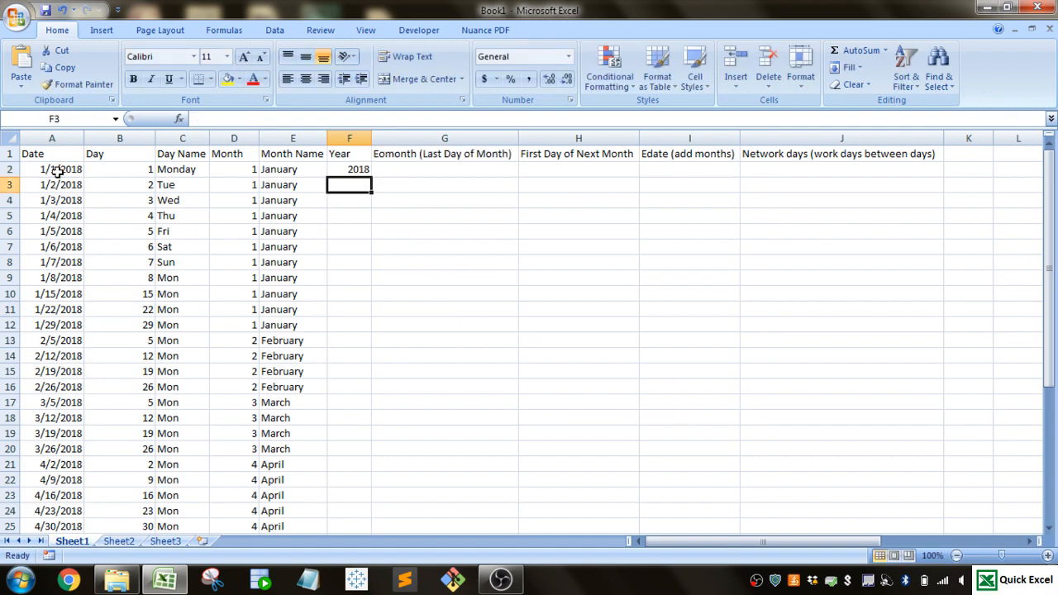
click(362, 159)
click(366, 170)
click(375, 181)
click(364, 170)
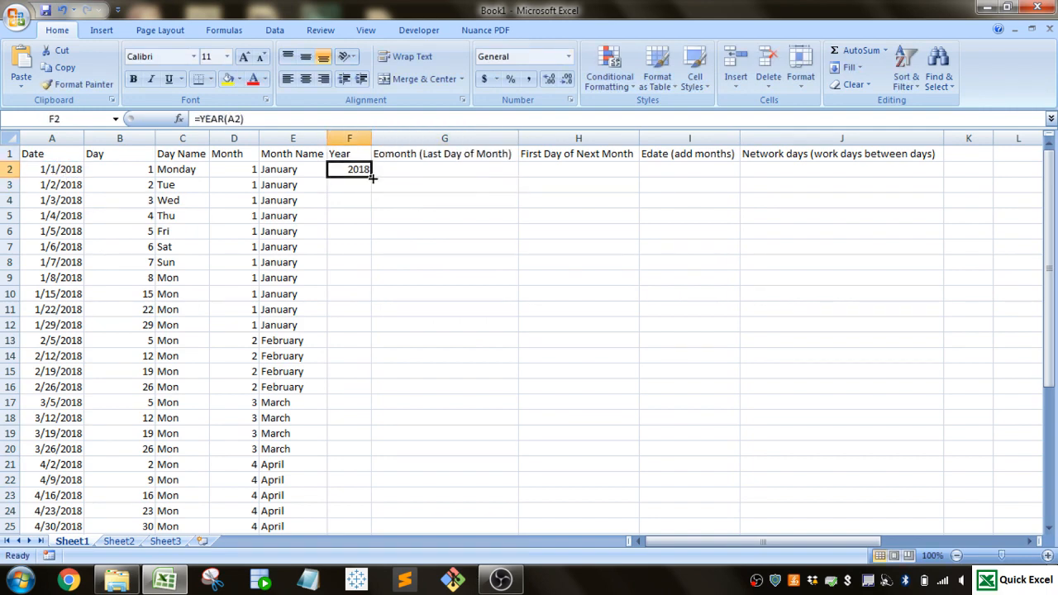
double_click(370, 176)
click(360, 184)
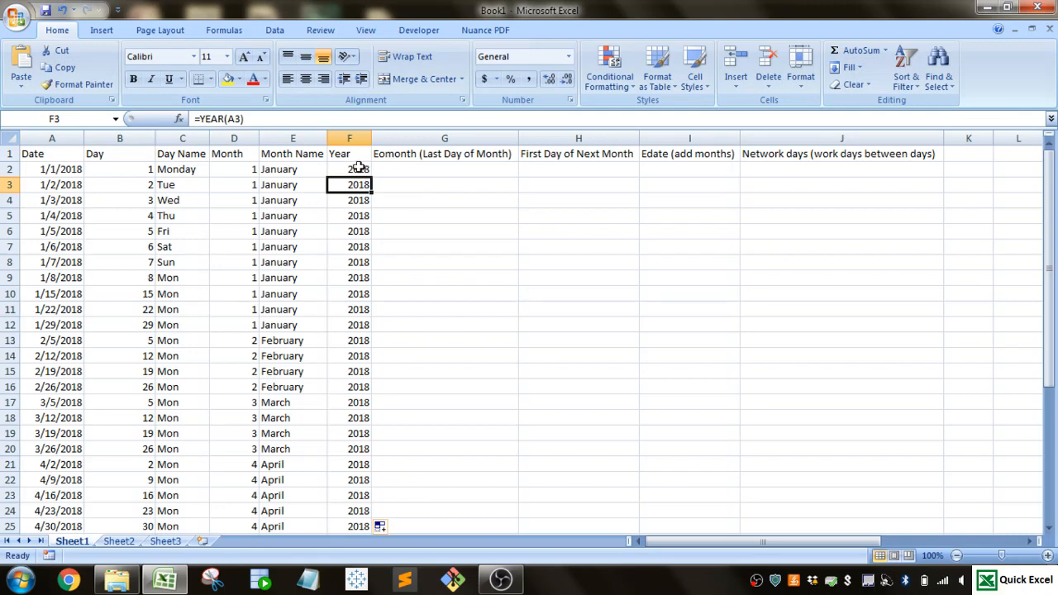
- Enter =EOMONTH(A2,0) in G2 to calculate the last day of the month
click(412, 168)
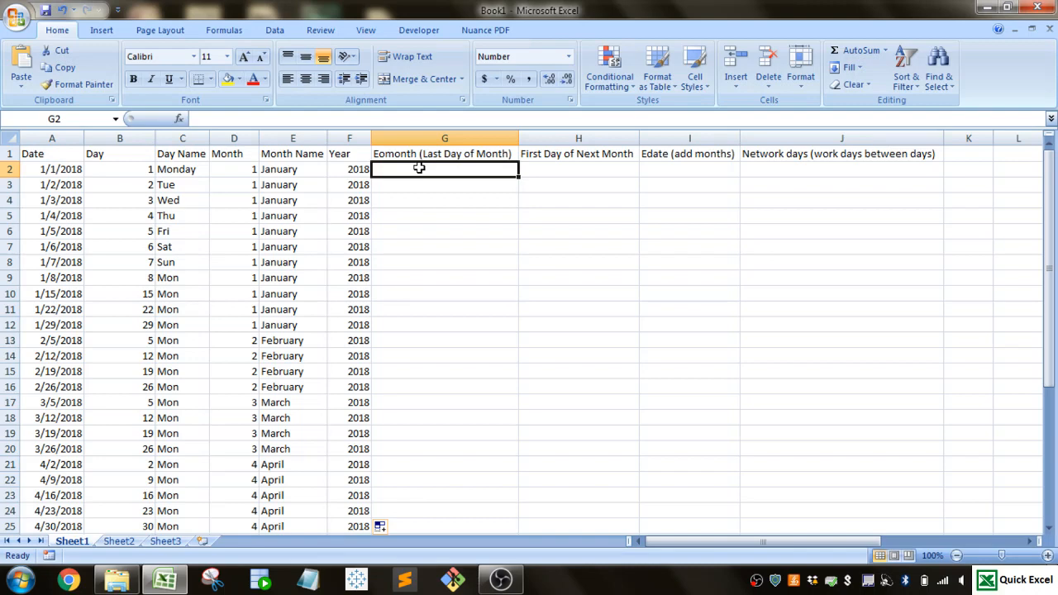
text(=)
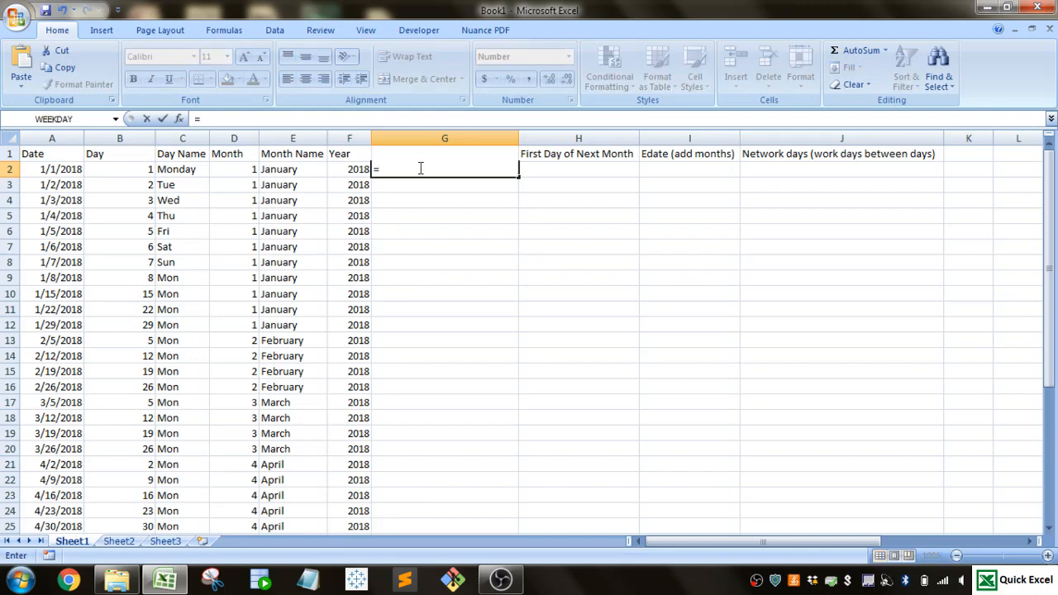
text(eo)
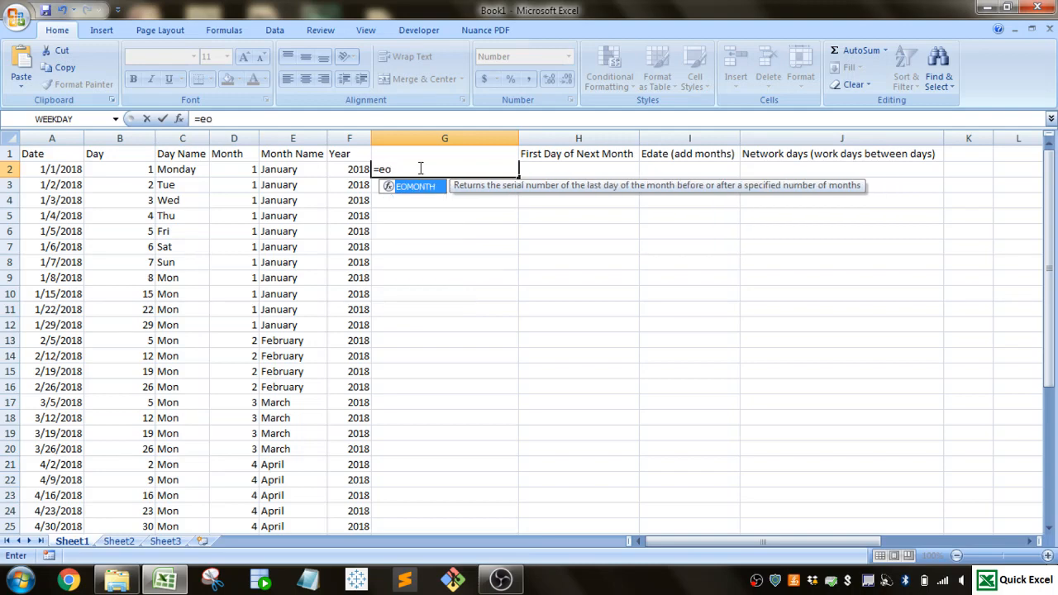
key(Tab)
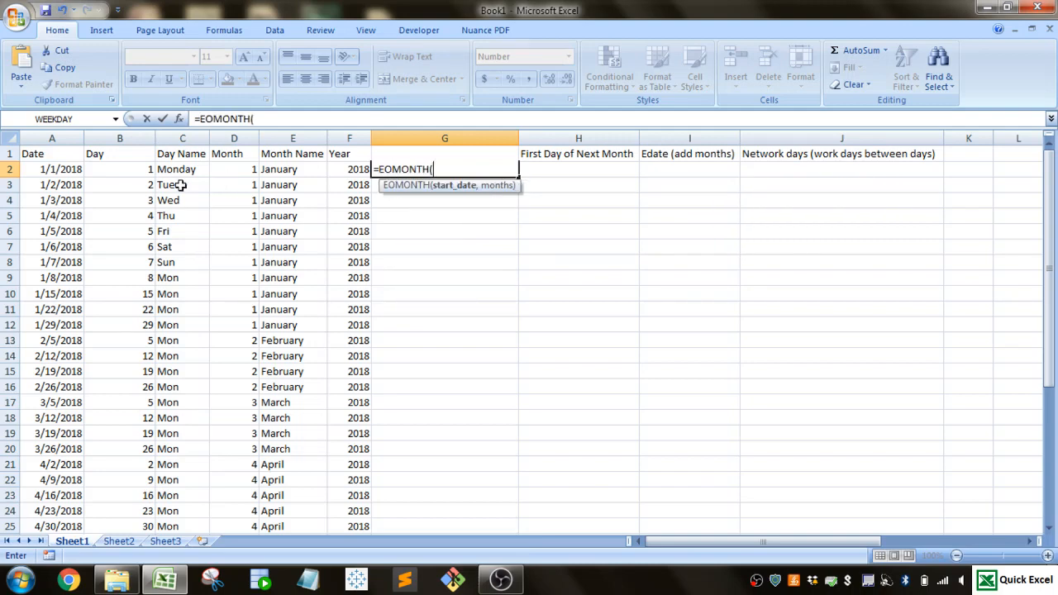
click(66, 168)
text(,)
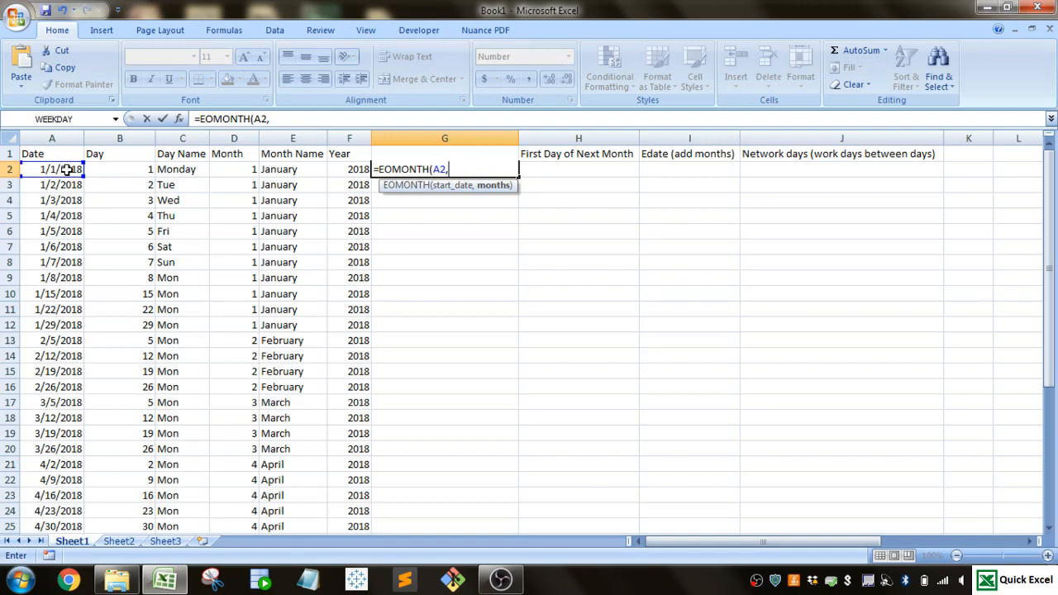
text(0))
key(Return)
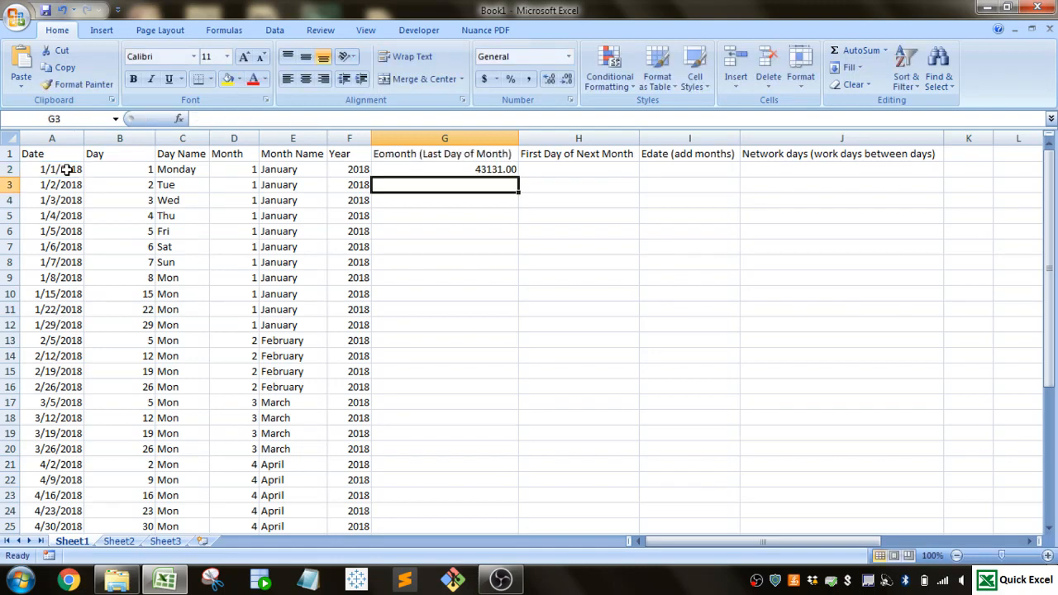
- Format G2 as a short date and fill its formula down the Eomonth column for all dates
click(477, 170)
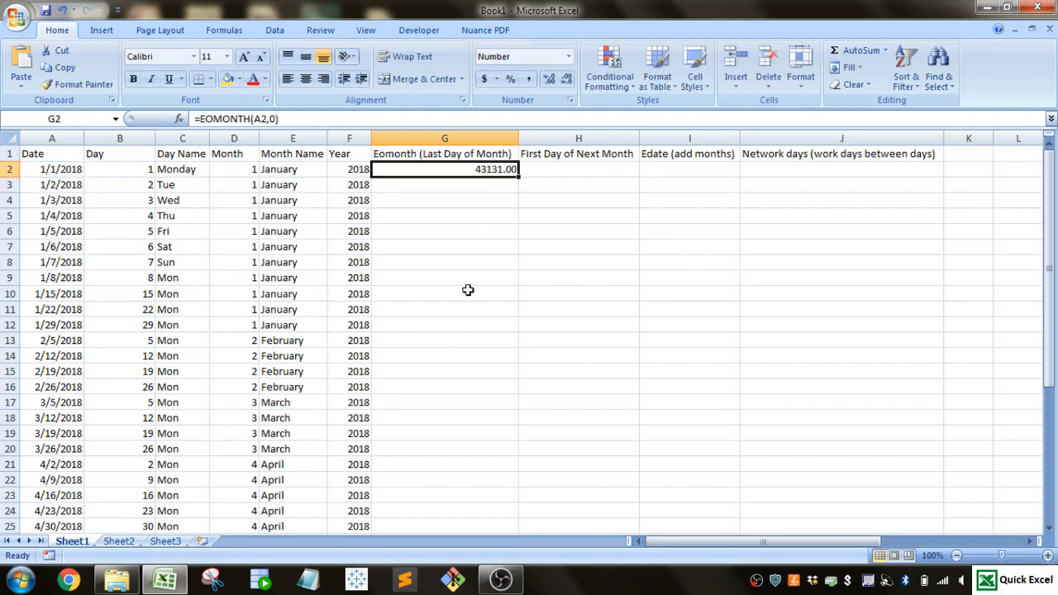
click(569, 58)
click(542, 223)
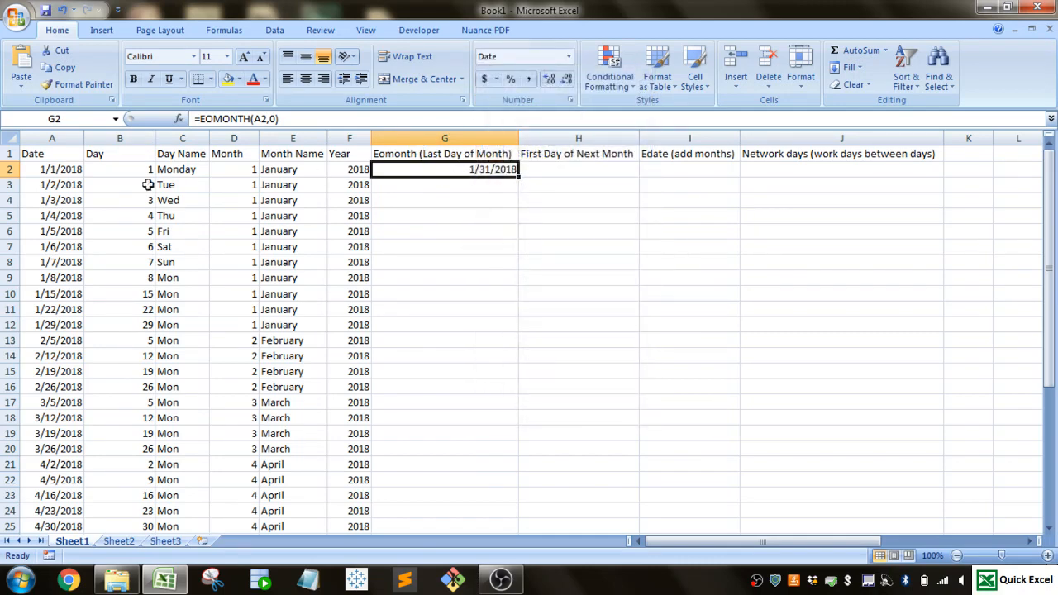
double_click(518, 176)
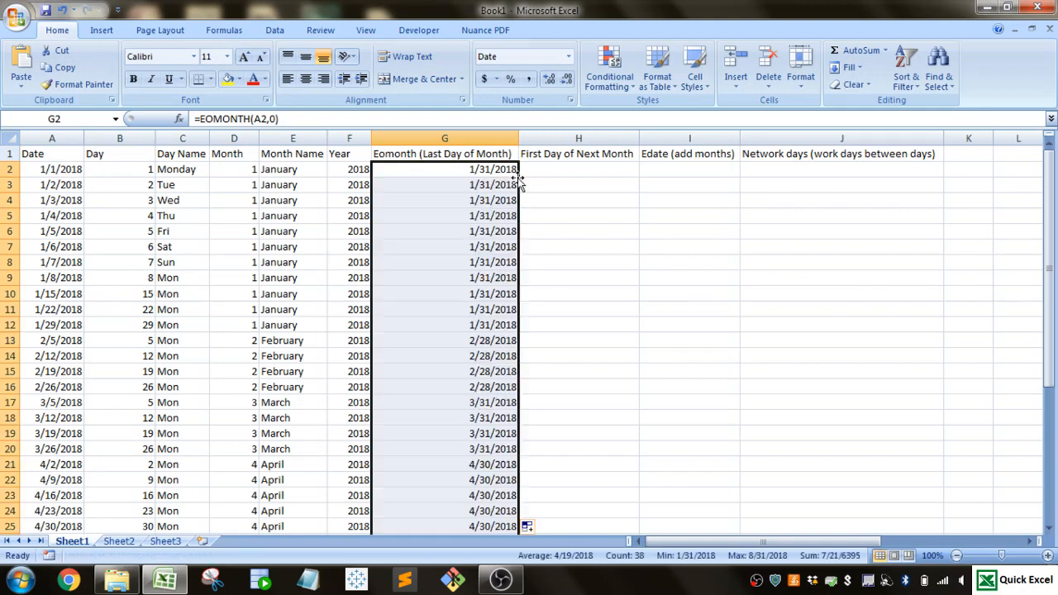
click(463, 346)
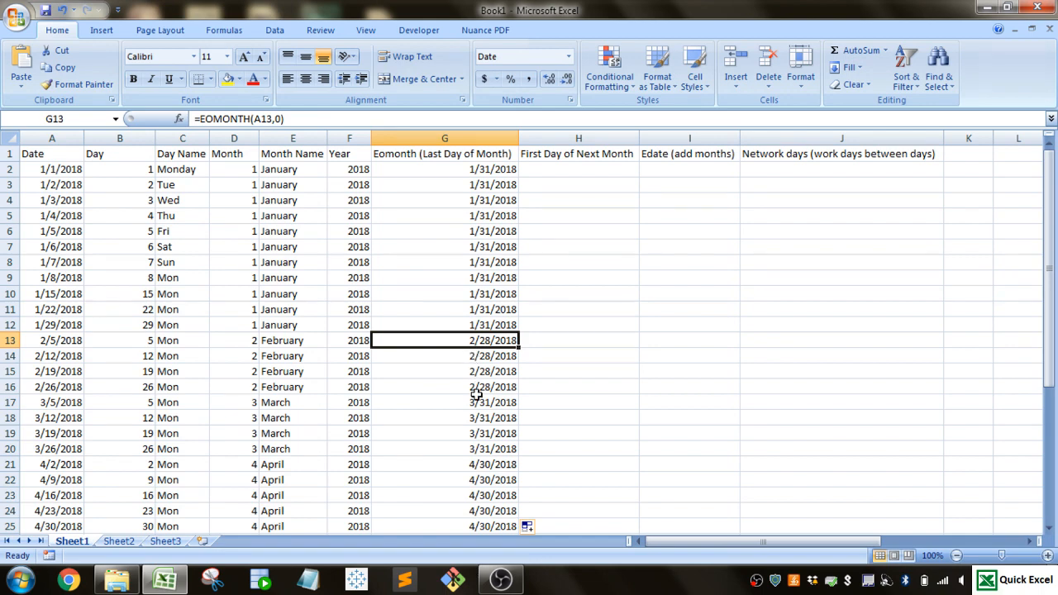
scroll(476, 395, down, 3)
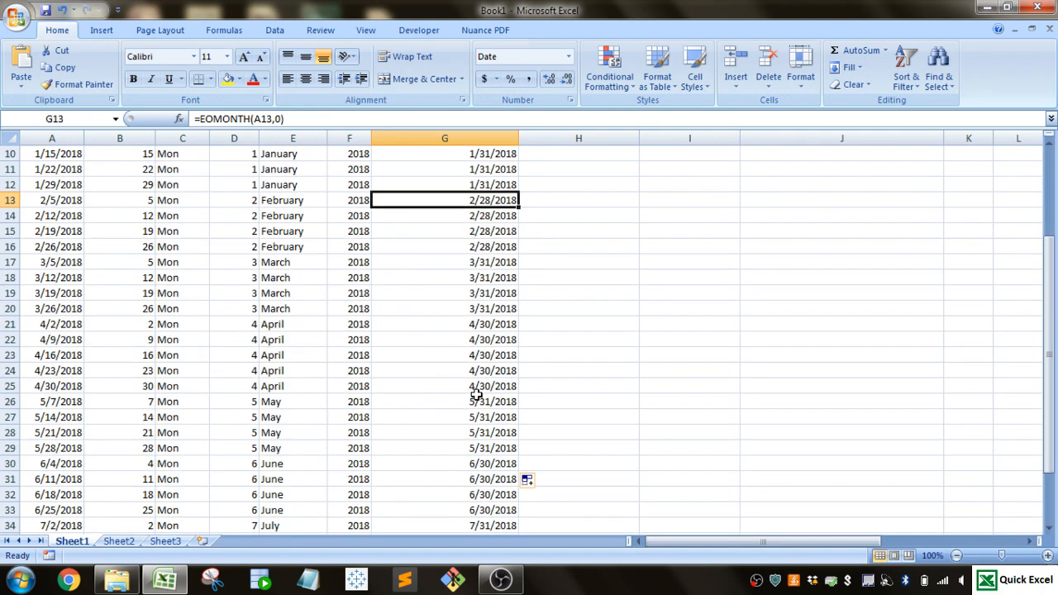
scroll(477, 395, down, 3)
scroll(477, 395, up, 7)
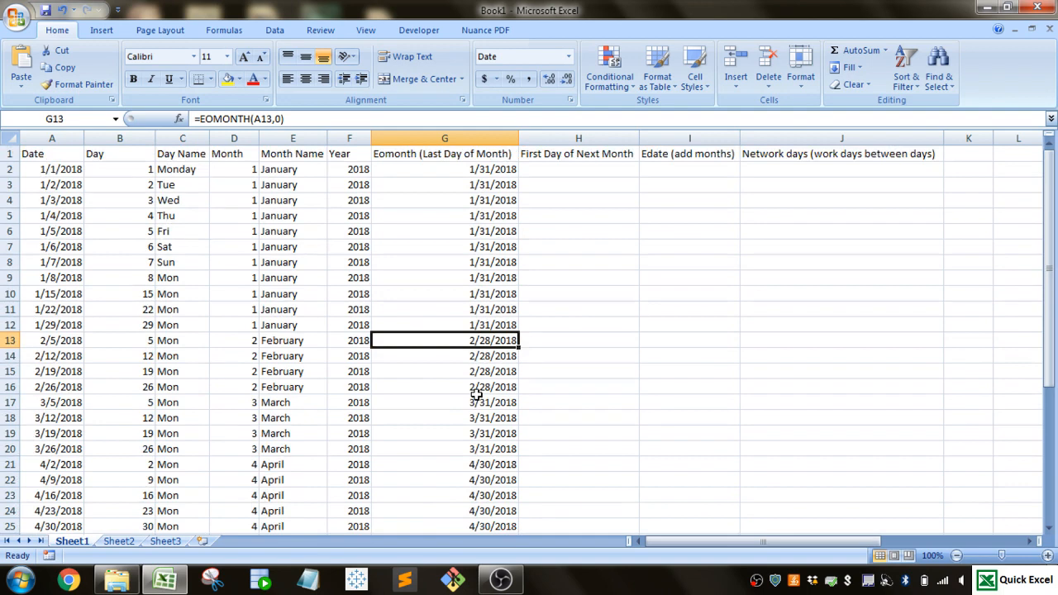
click(425, 172)
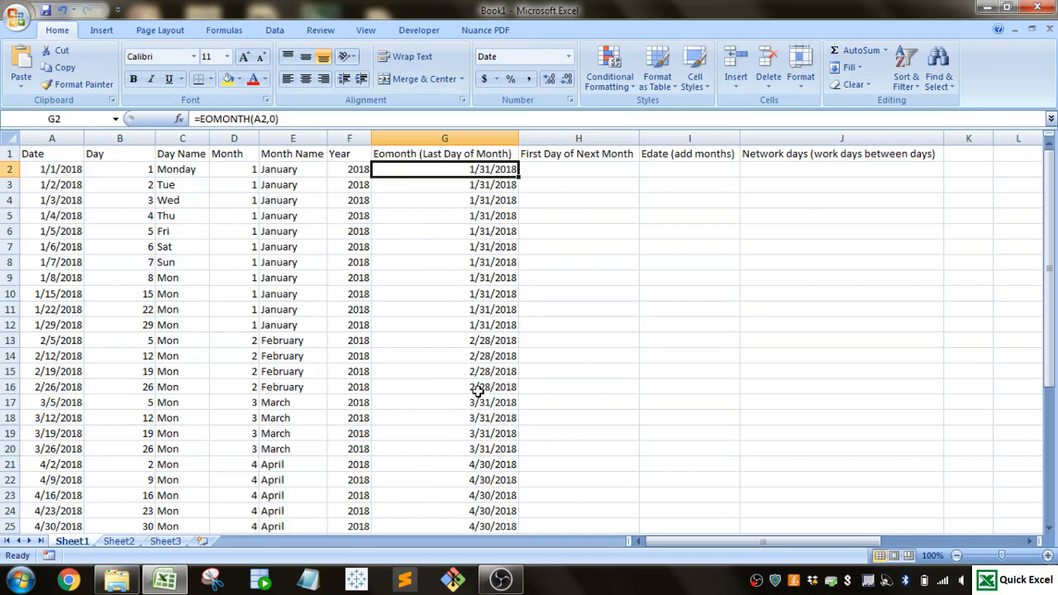
click(481, 296)
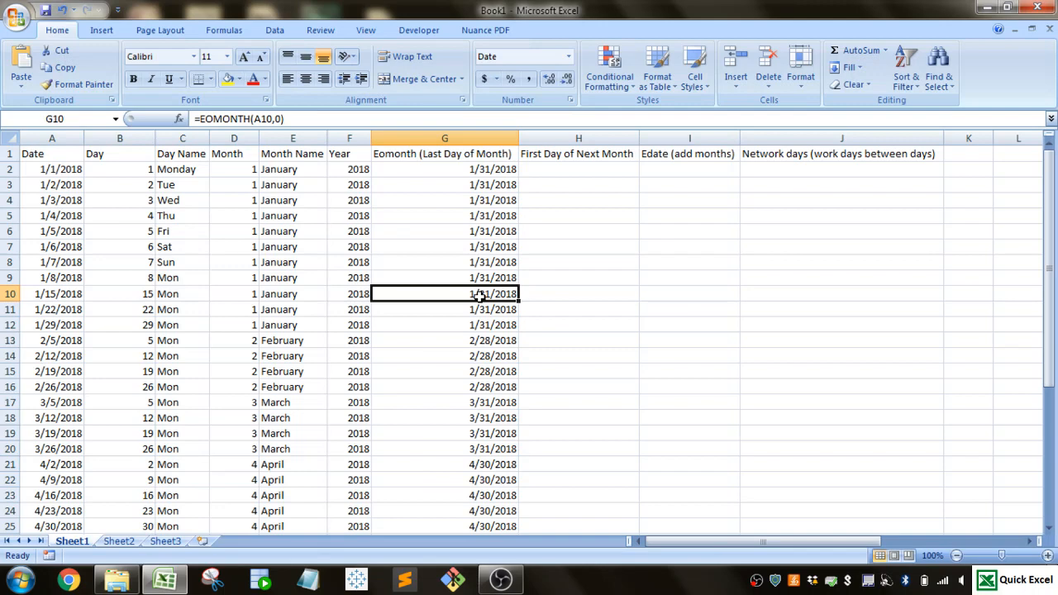
click(567, 170)
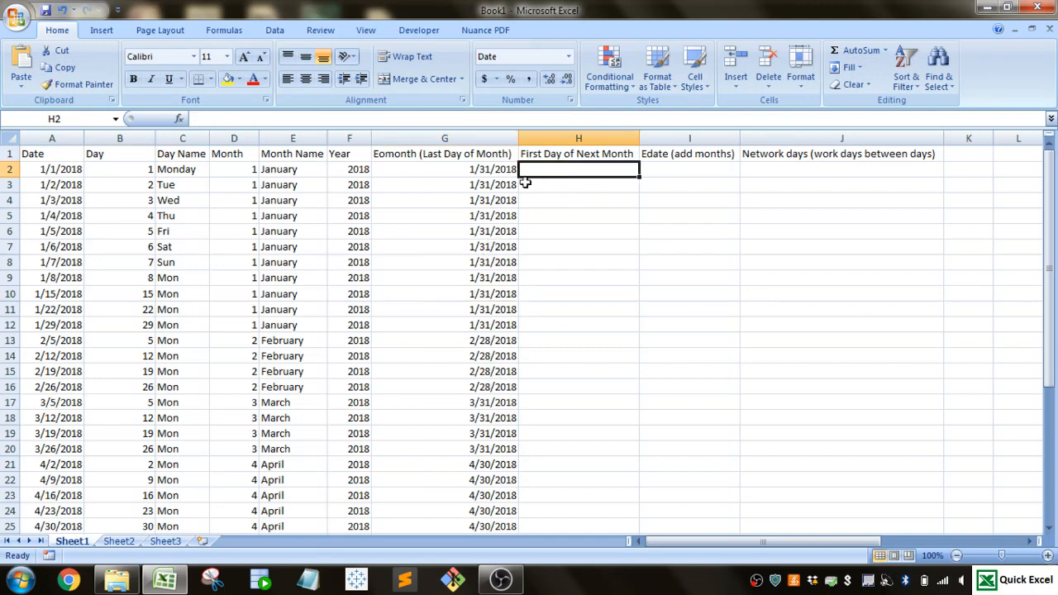
click(475, 169)
click(568, 175)
click(509, 168)
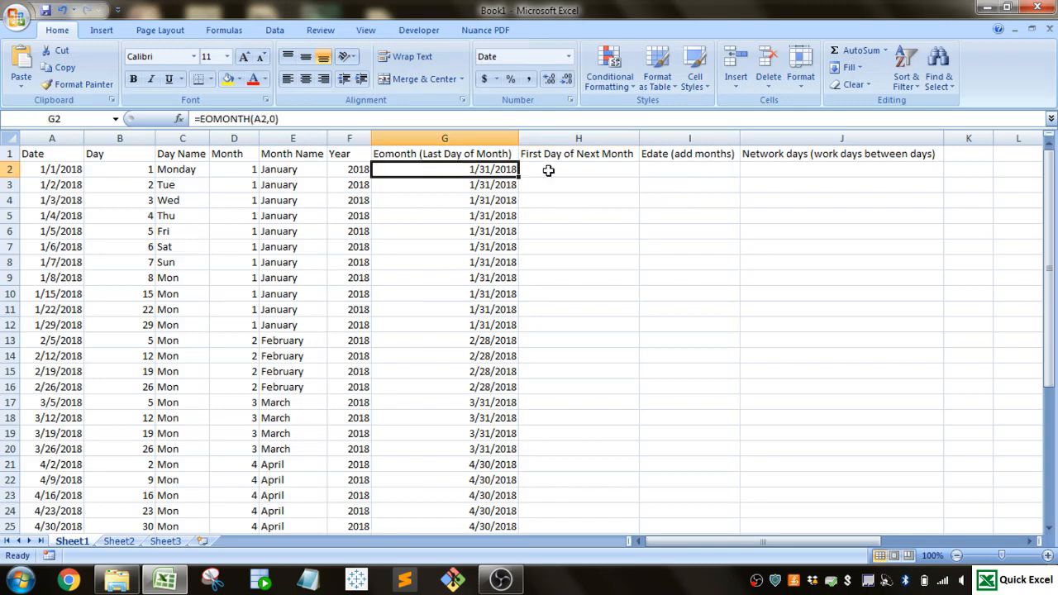
- Try =EOMONTH(A2,0)+1 in H2, filled down the First Day of Next Month column, and clear the filled cells again
click(548, 170)
text(=EOMONTH()
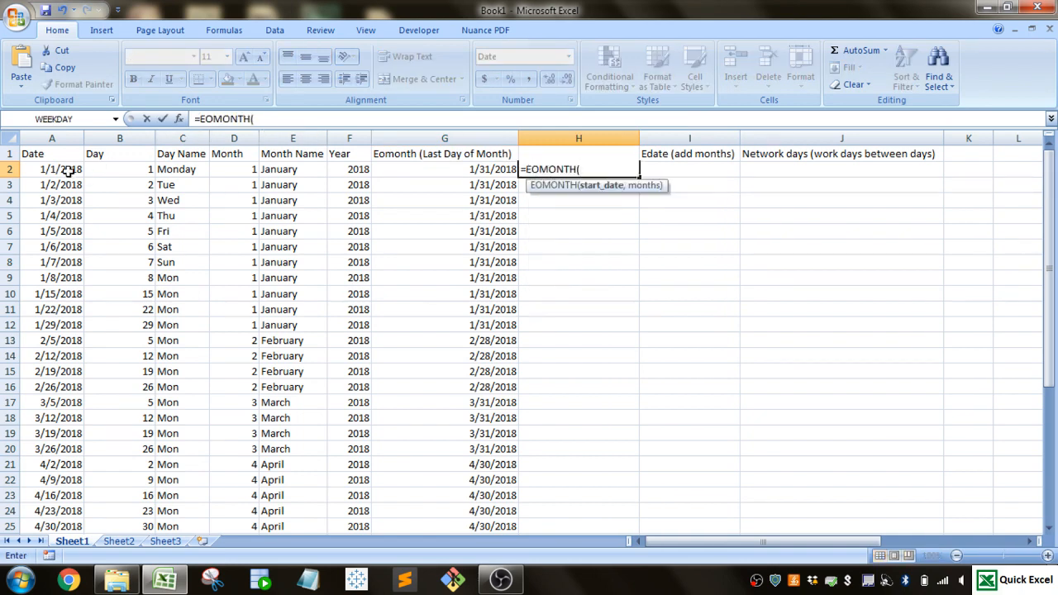
click(71, 170)
text(,0)
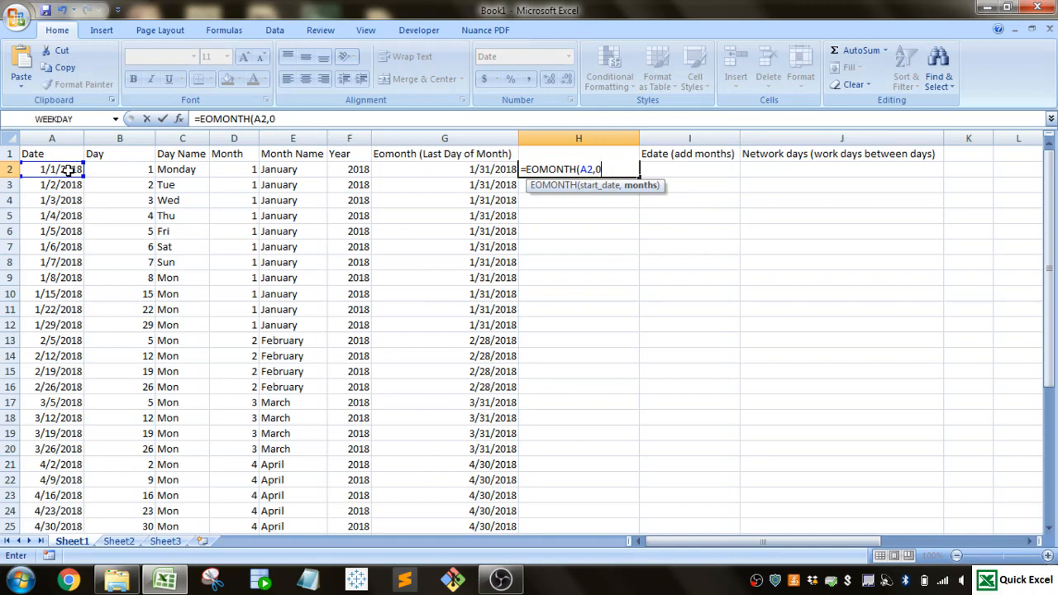
text()+1)
key(Return)
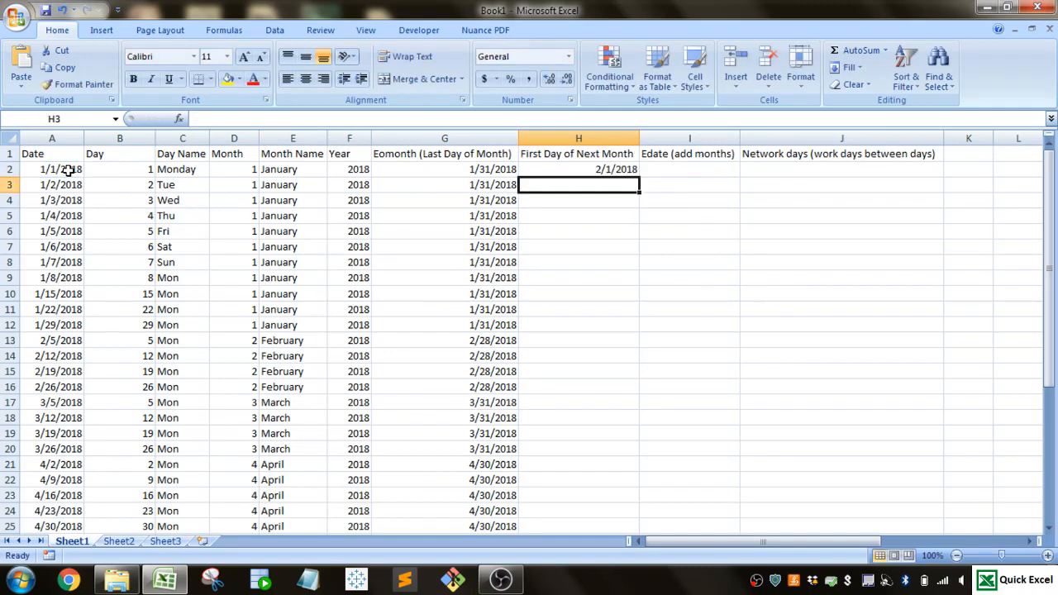
click(627, 168)
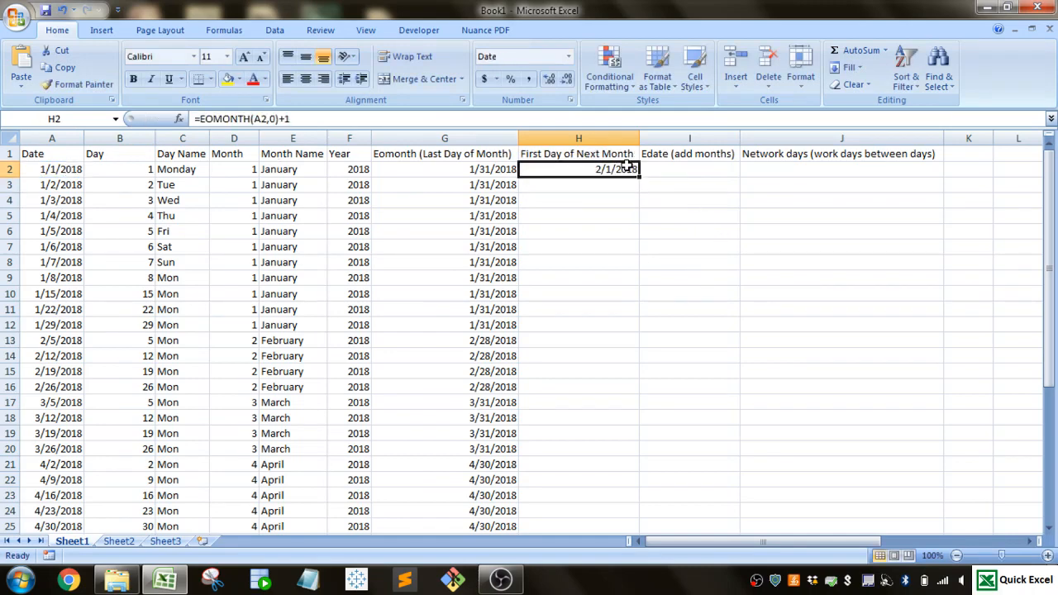
double_click(639, 177)
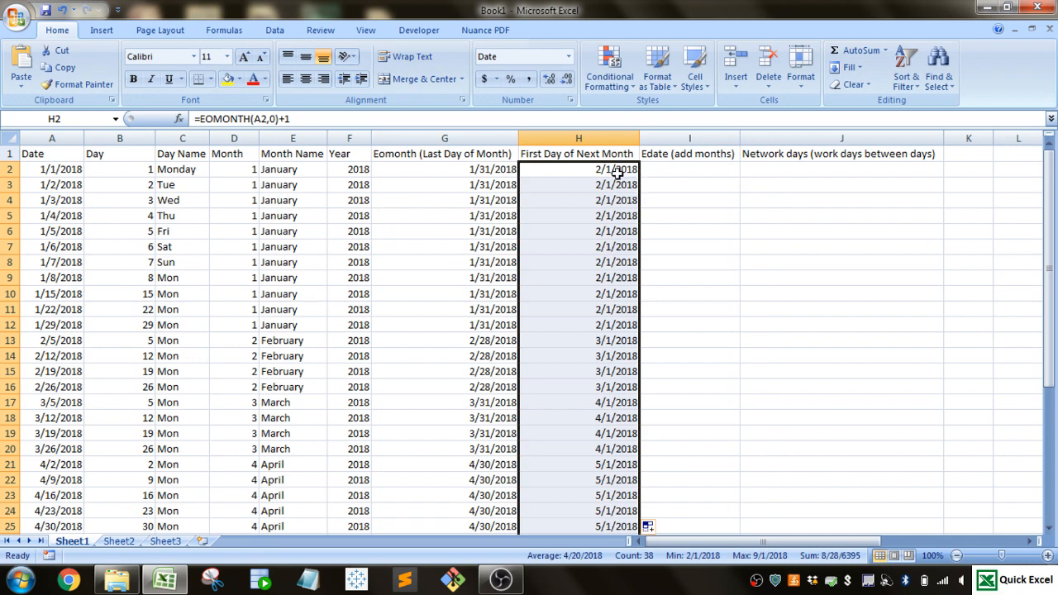
key(Delete)
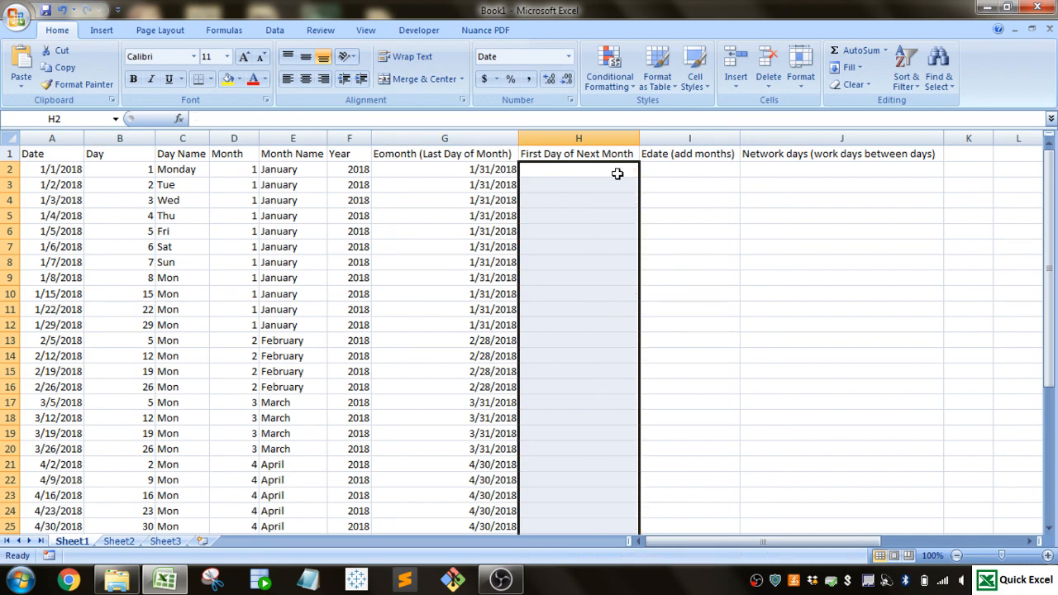
- Enter =DATE(YEAR(A2),MONTH(A2)+1,1) in H2 to calculate the first day of the next month
click(616, 173)
text(=)
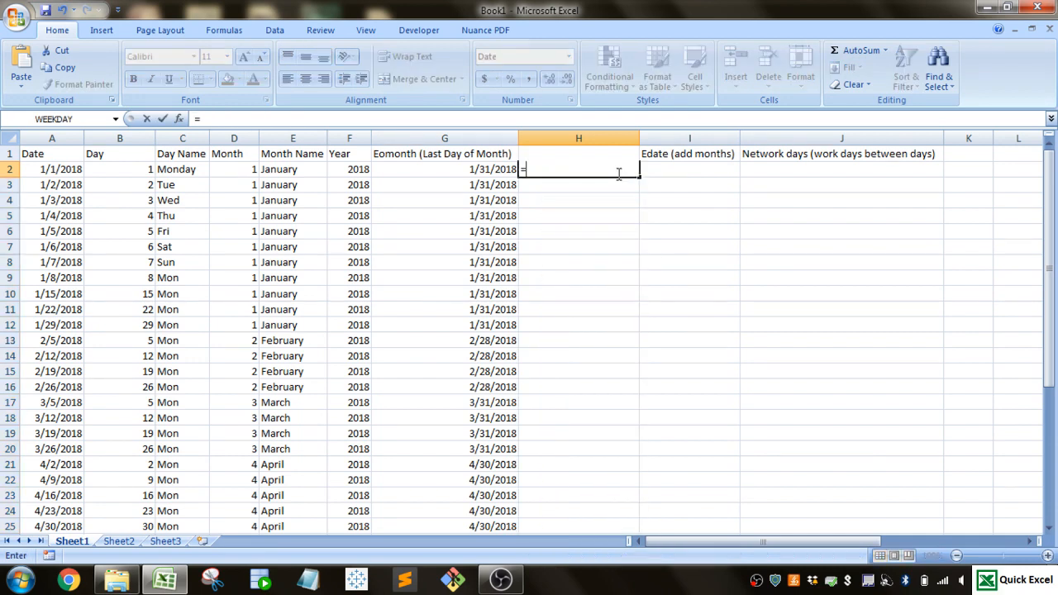
text(date()
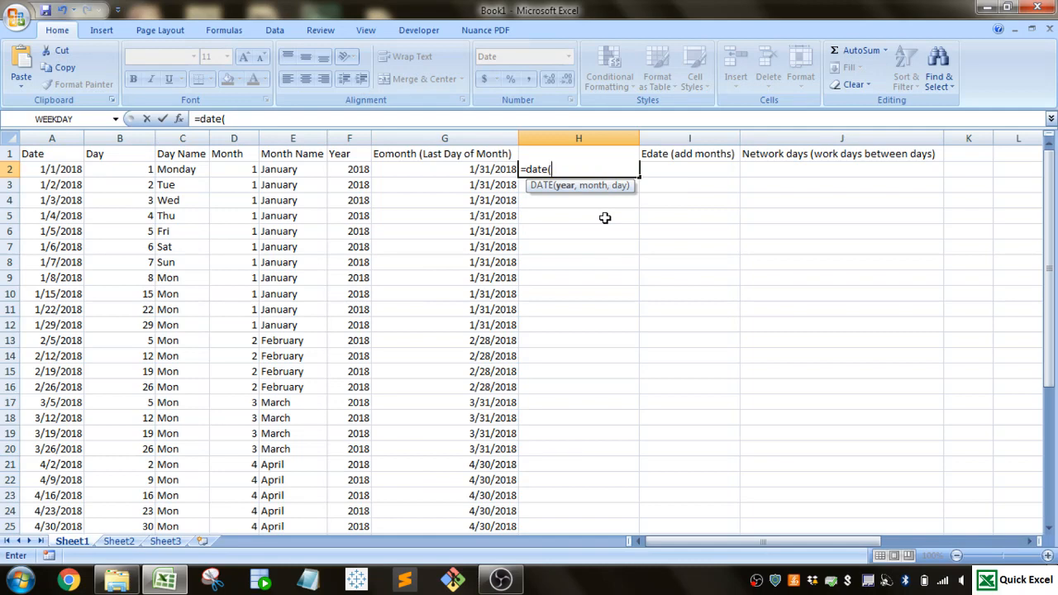
text(year()
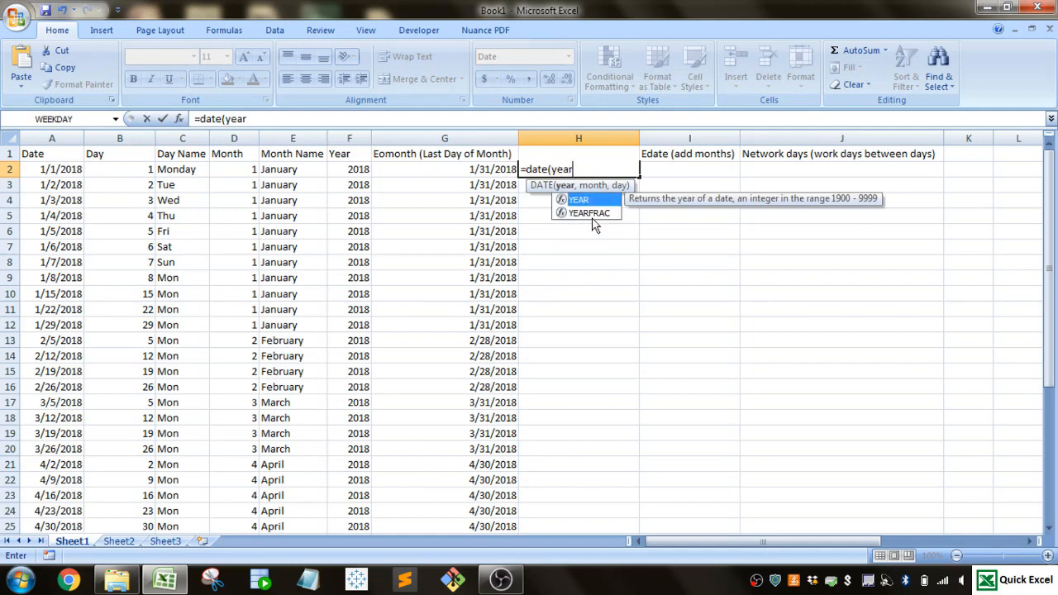
click(45, 170)
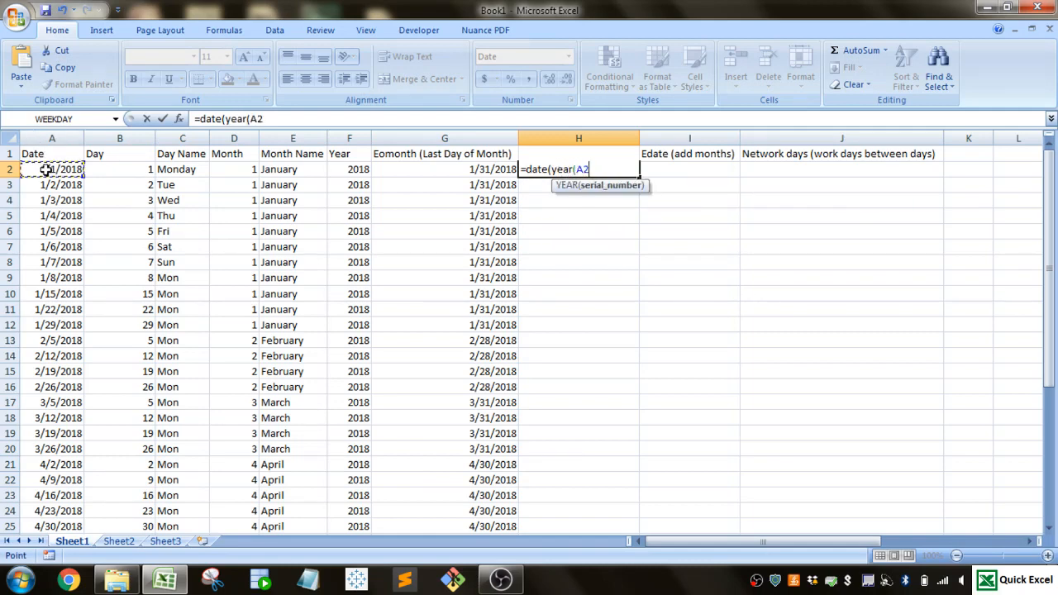
text(),)
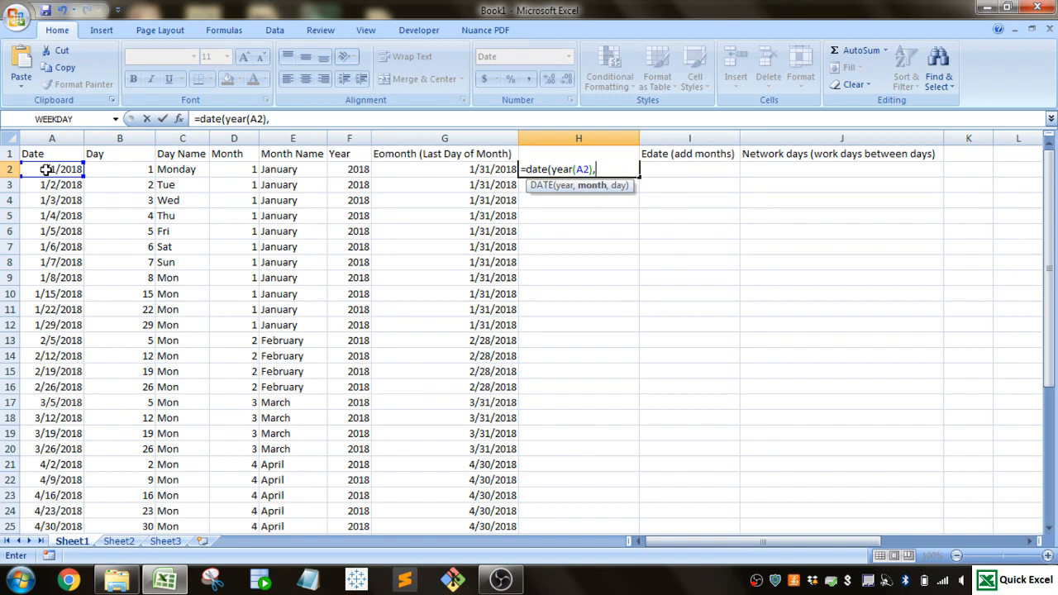
text(month()
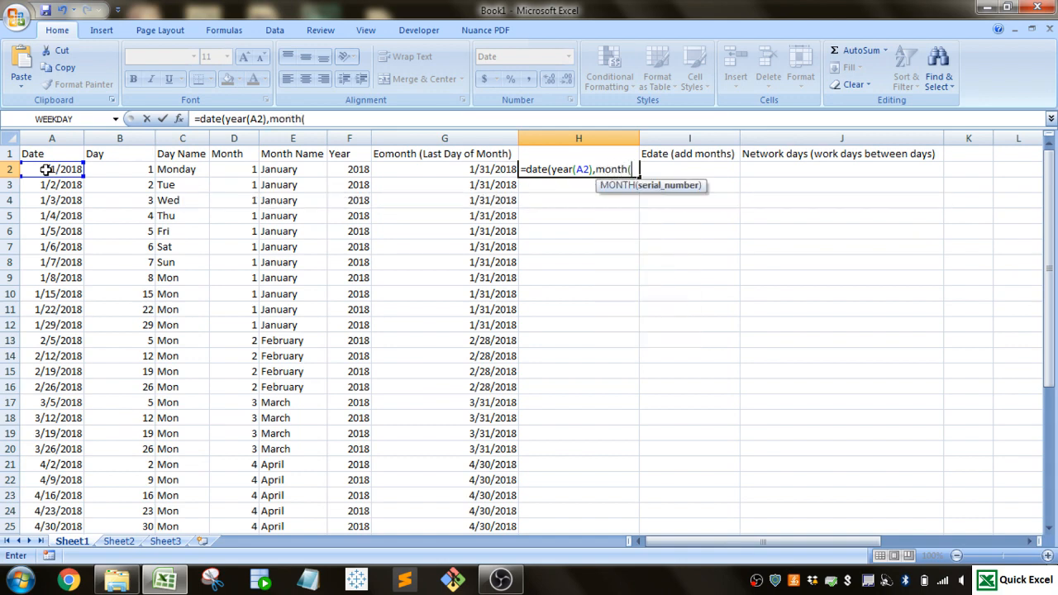
click(60, 170)
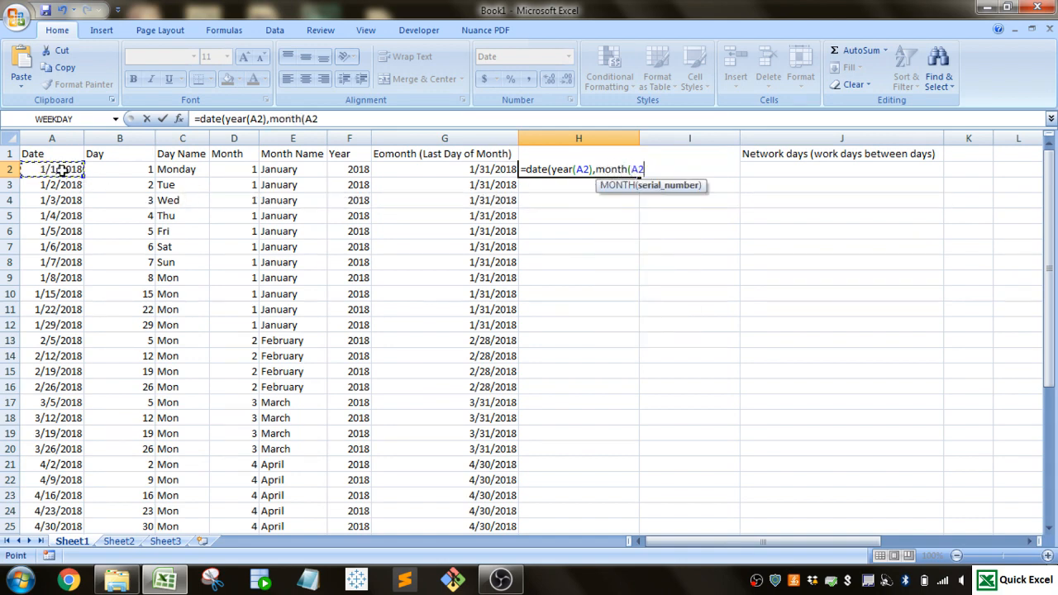
text())
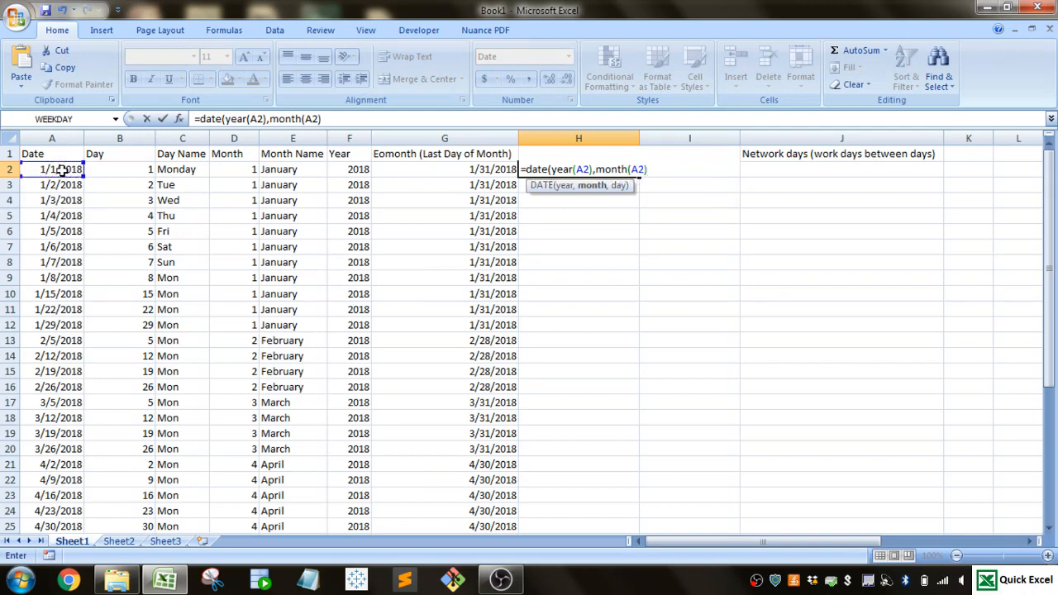
text(+1,1)
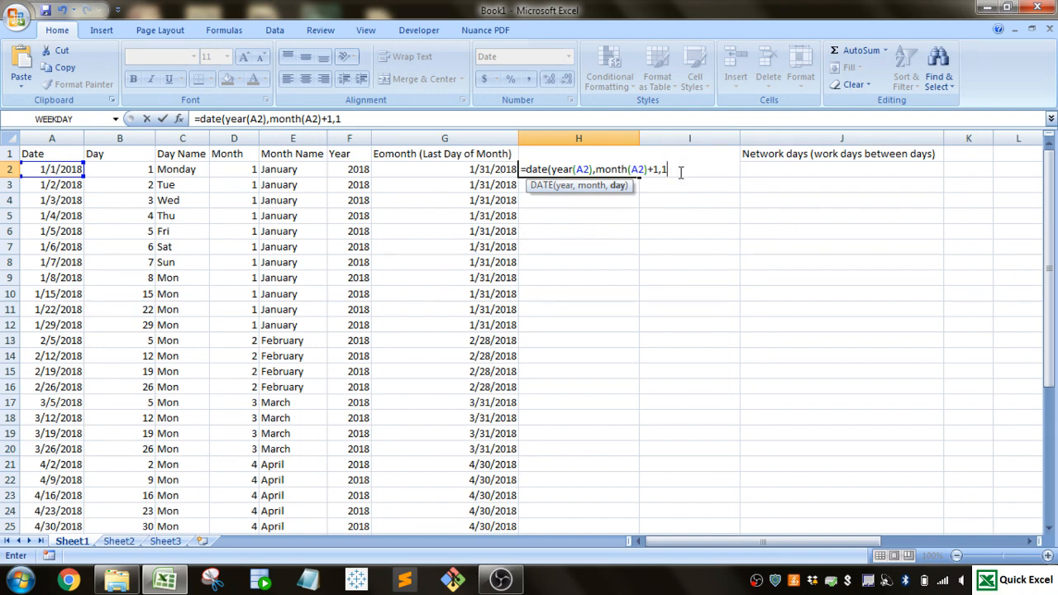
text())
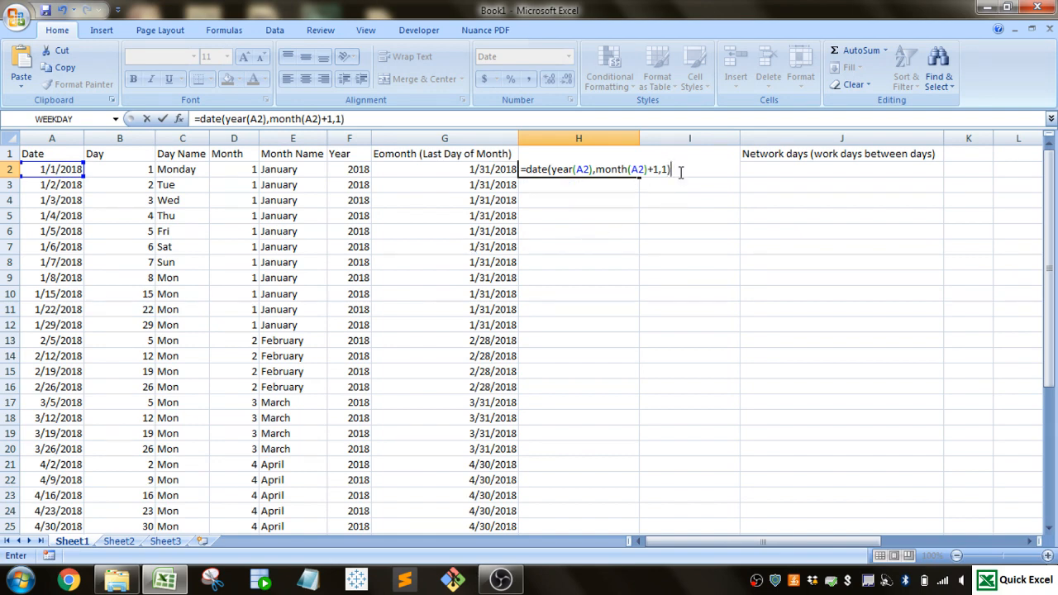
key(Return)
- Fill the DATE formula from H2 down the First Day of Next Month column for all dates
click(625, 169)
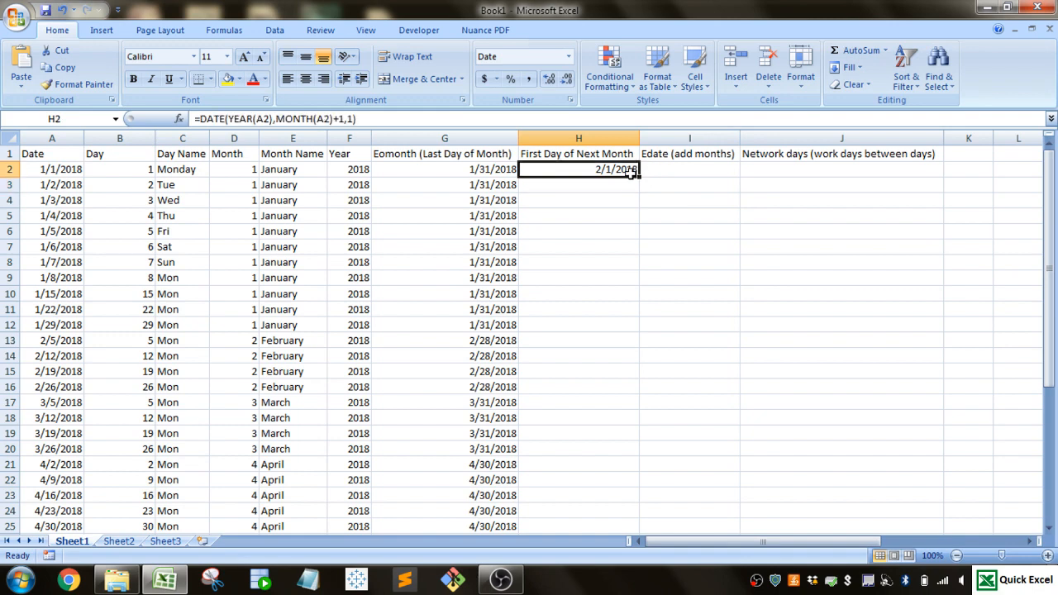
double_click(638, 176)
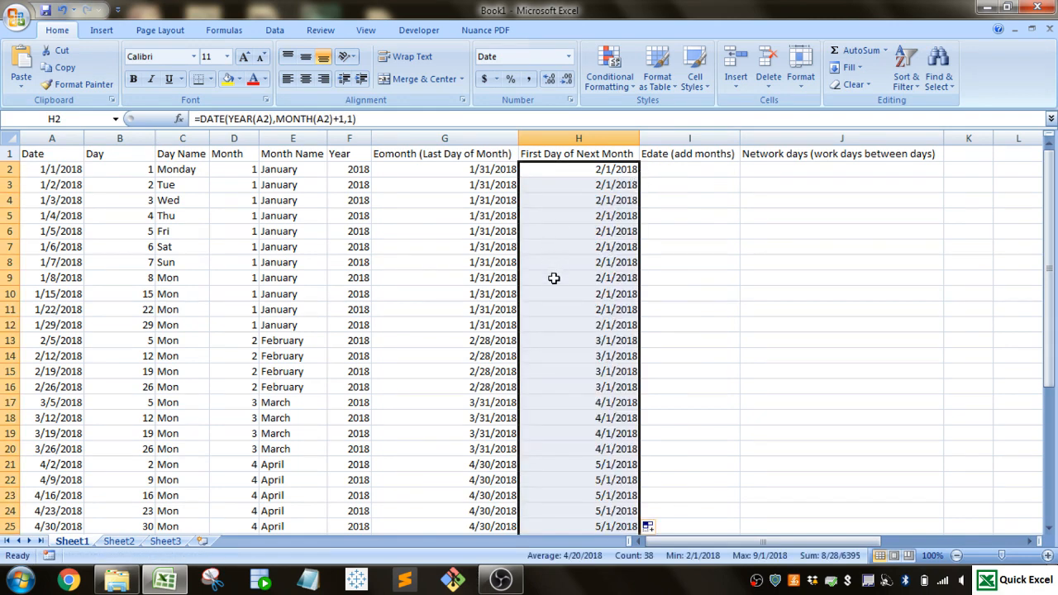
scroll(586, 357, down, 4)
scroll(586, 357, up, 4)
click(589, 170)
- Enter =EDATE(A2,3) in I2 to add three months and fill the formula down the Edate column for all dates
click(668, 168)
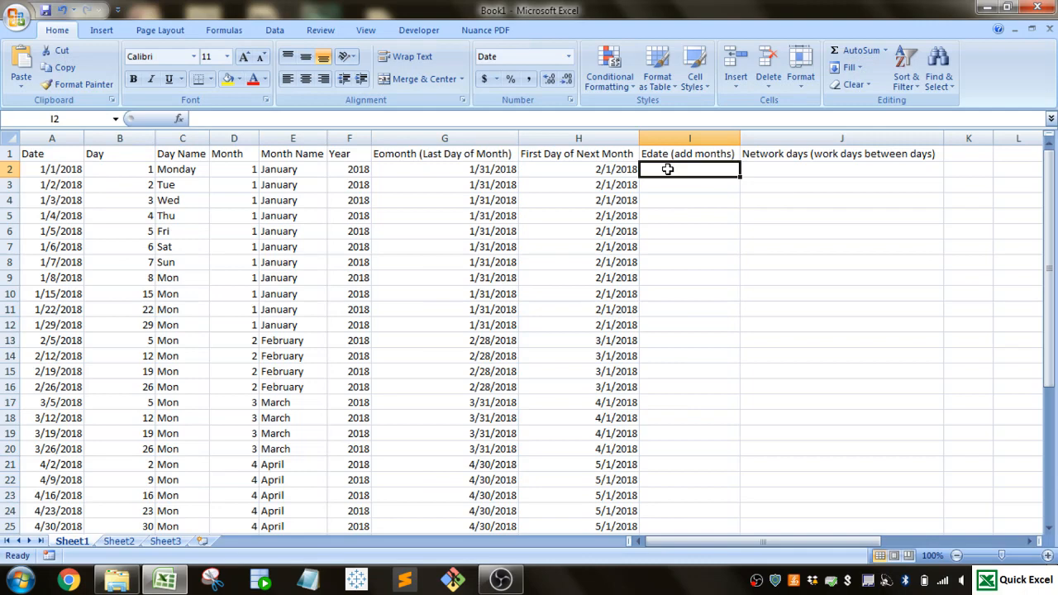
text(=)
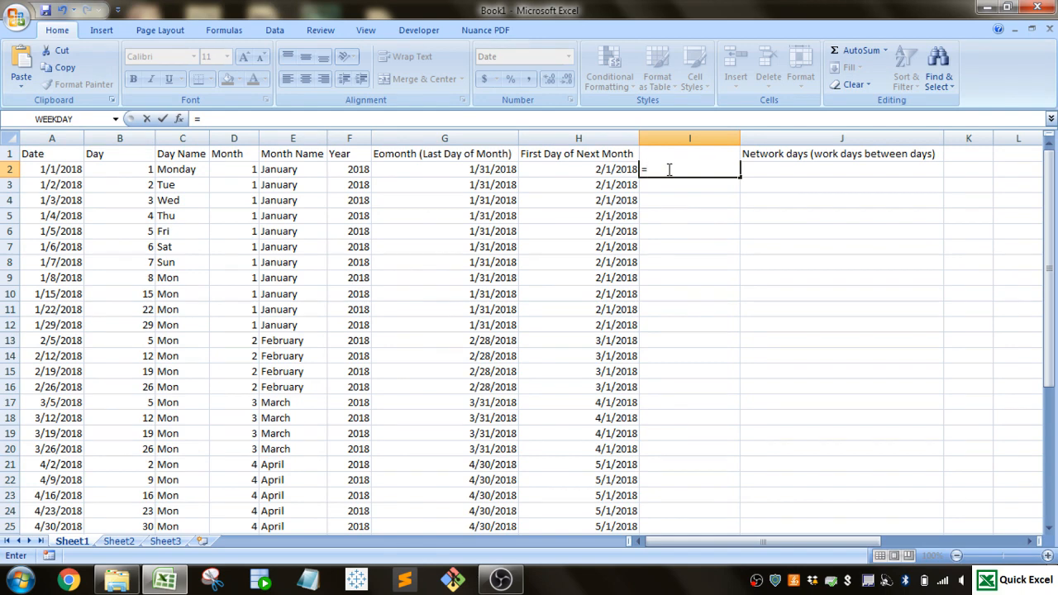
text(ed)
key(Tab)
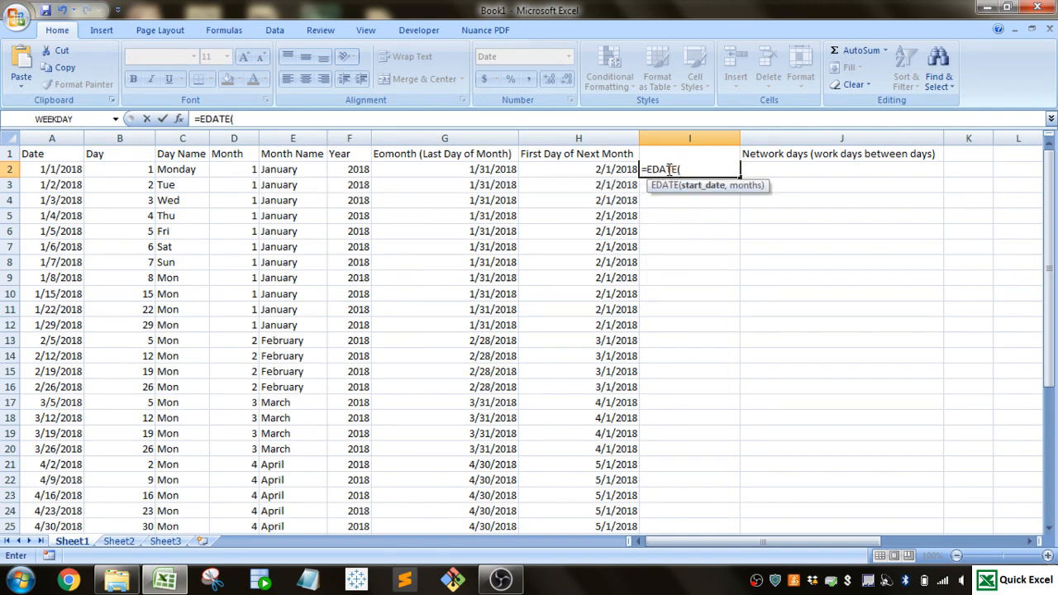
click(52, 170)
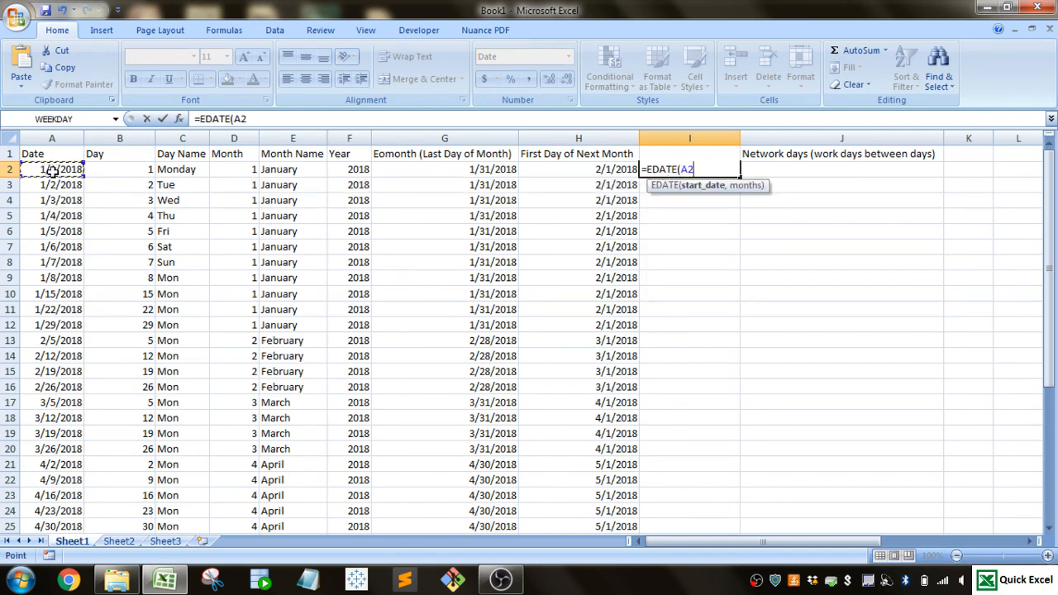
text(,)
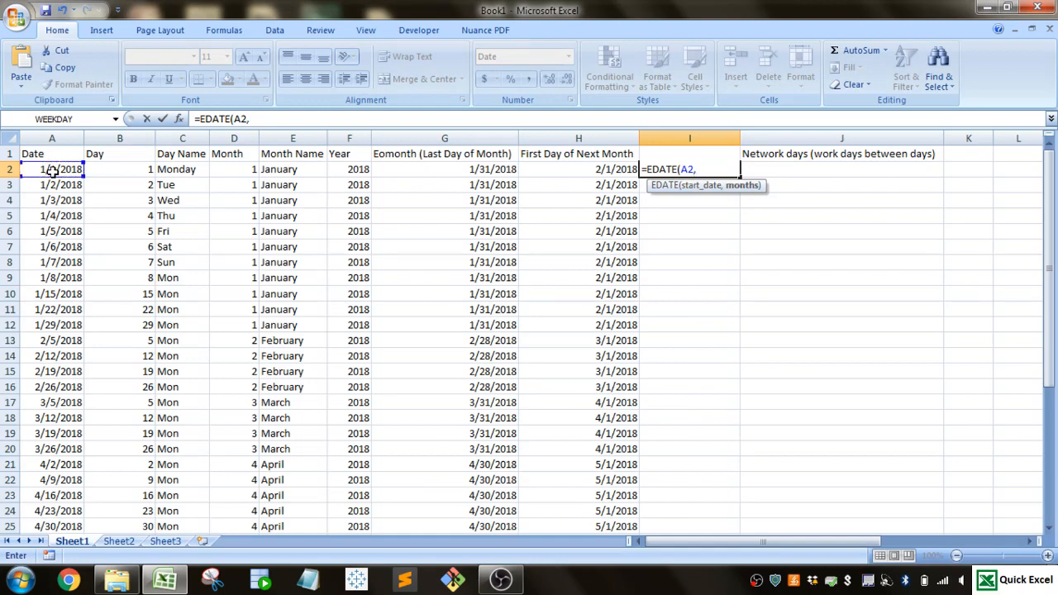
text(3))
key(Return)
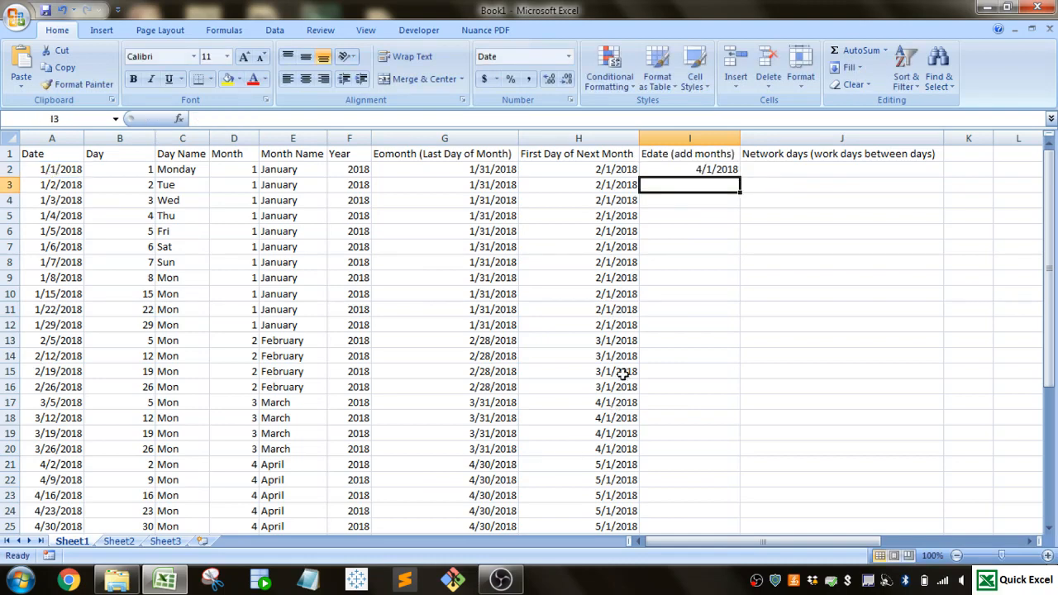
click(728, 170)
double_click(738, 176)
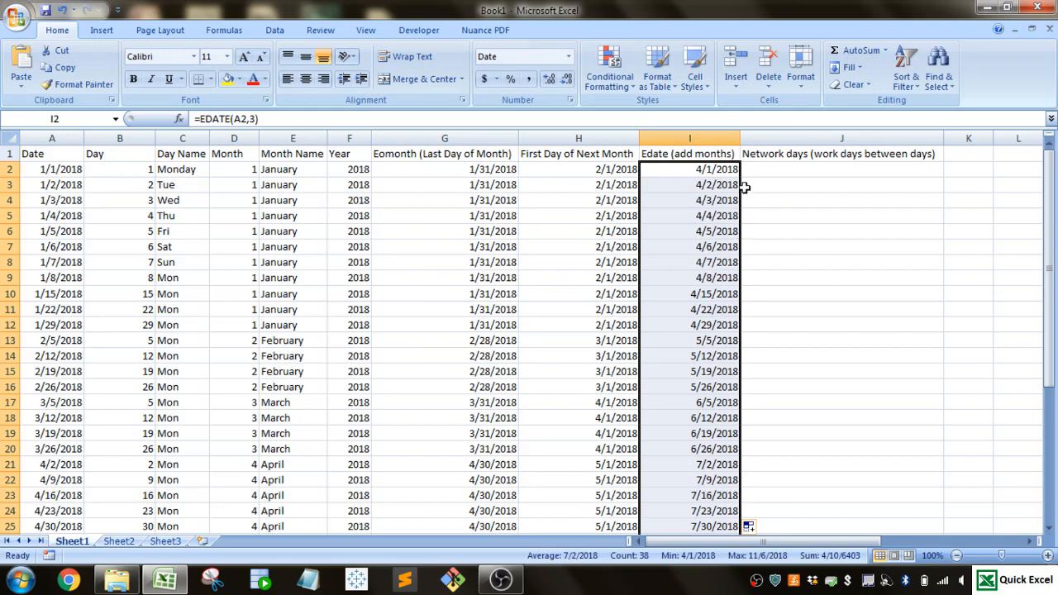
- Freeze the first column so the dates stay in view, and select J2 in the Network days column
click(759, 166)
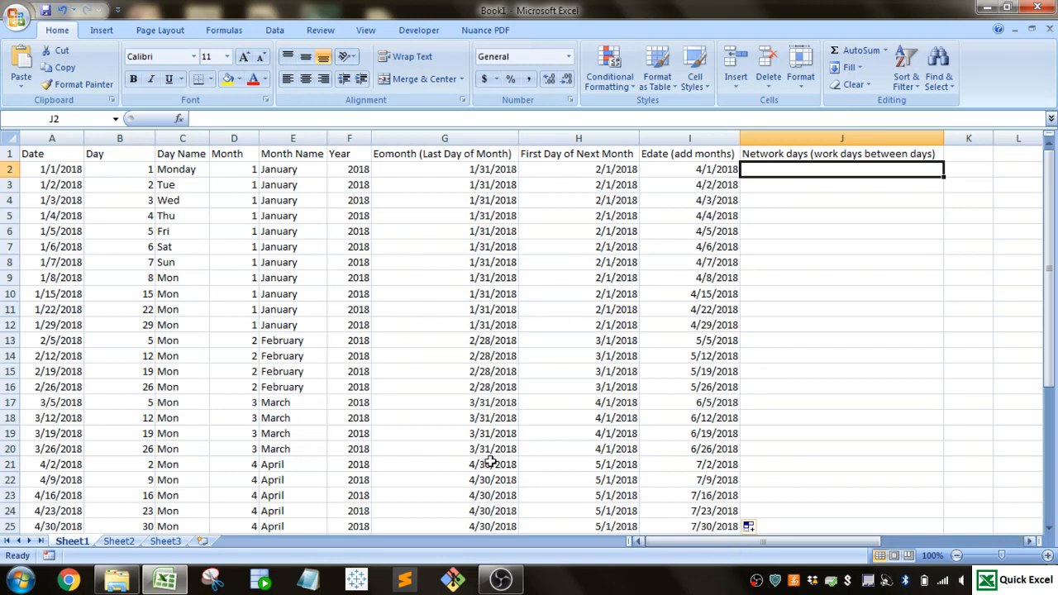
click(124, 138)
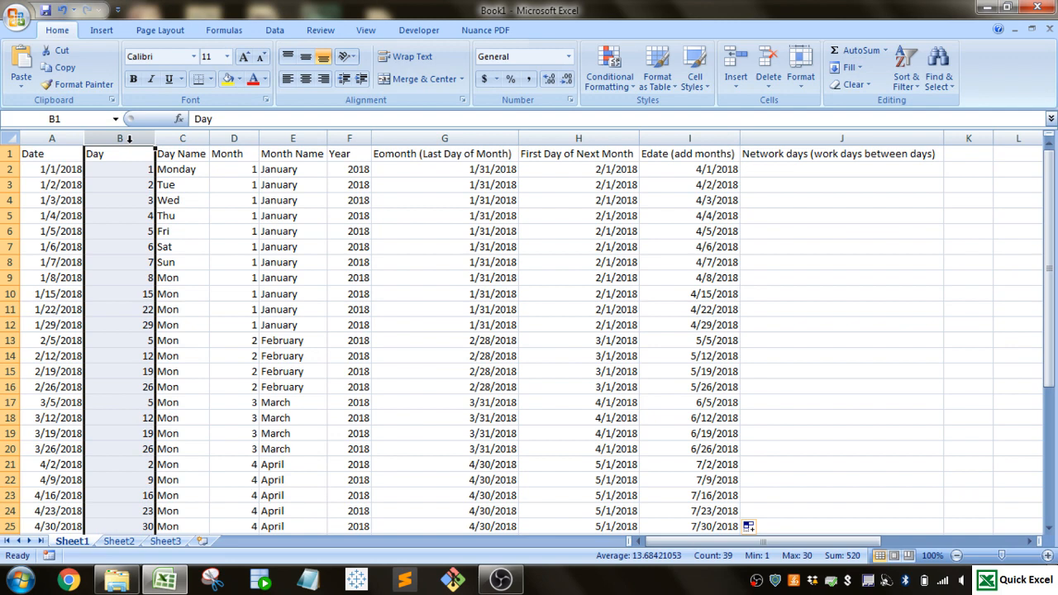
click(366, 30)
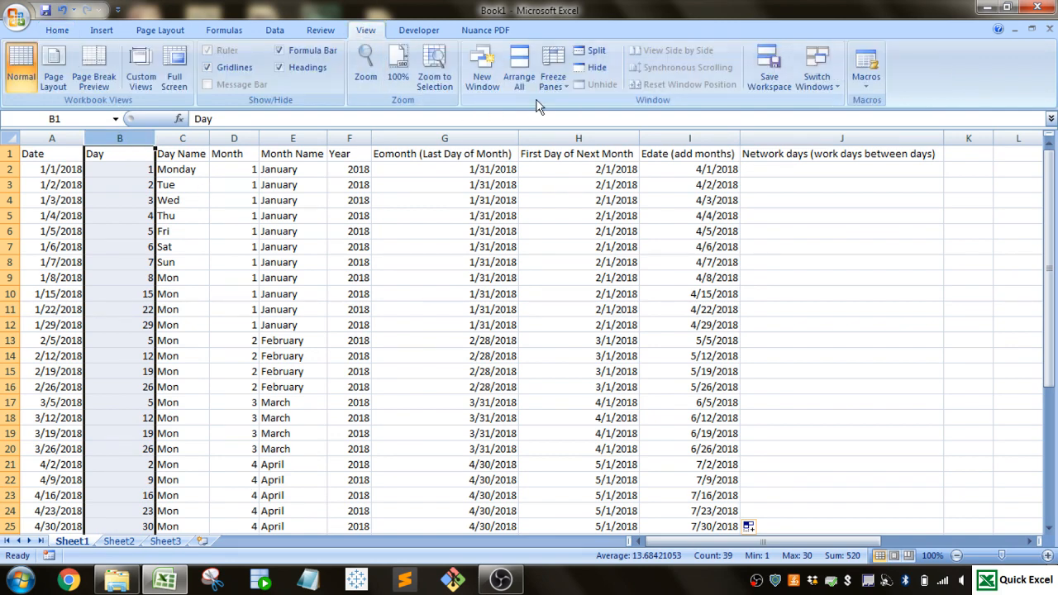
click(551, 84)
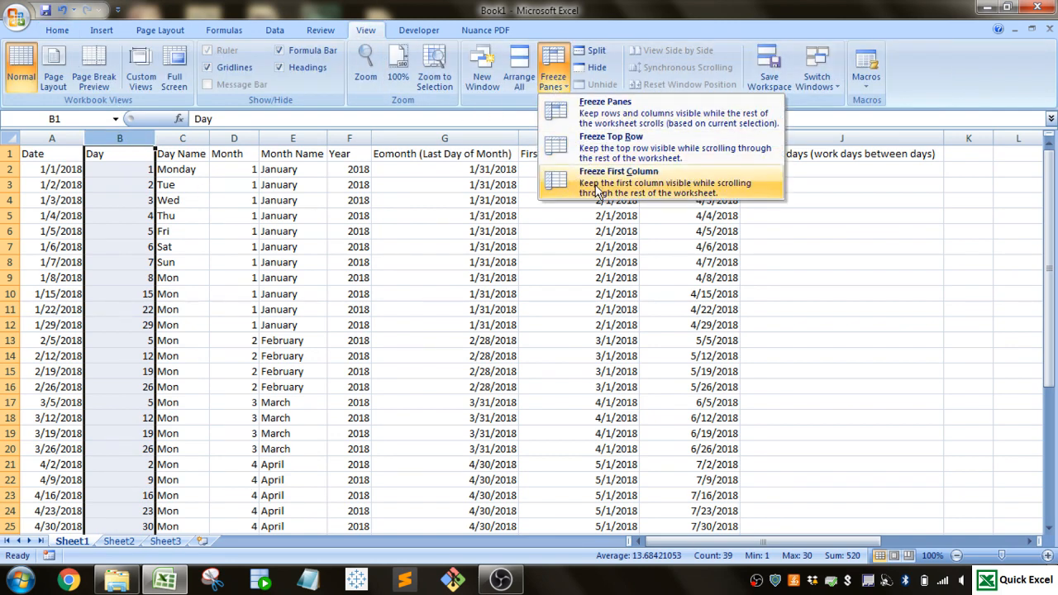
click(597, 191)
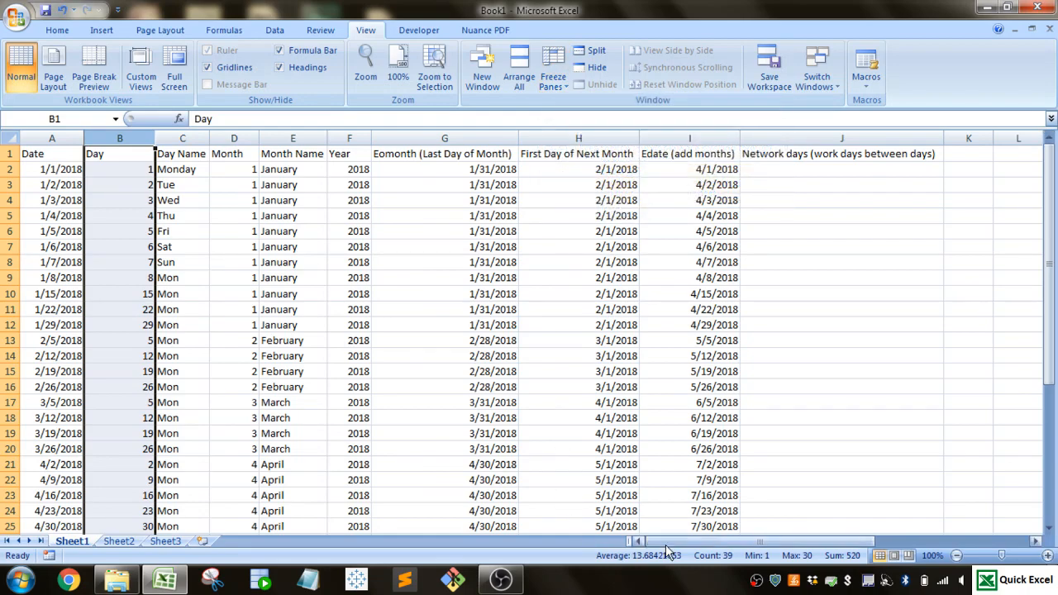
drag(665, 544, 786, 542)
click(430, 171)
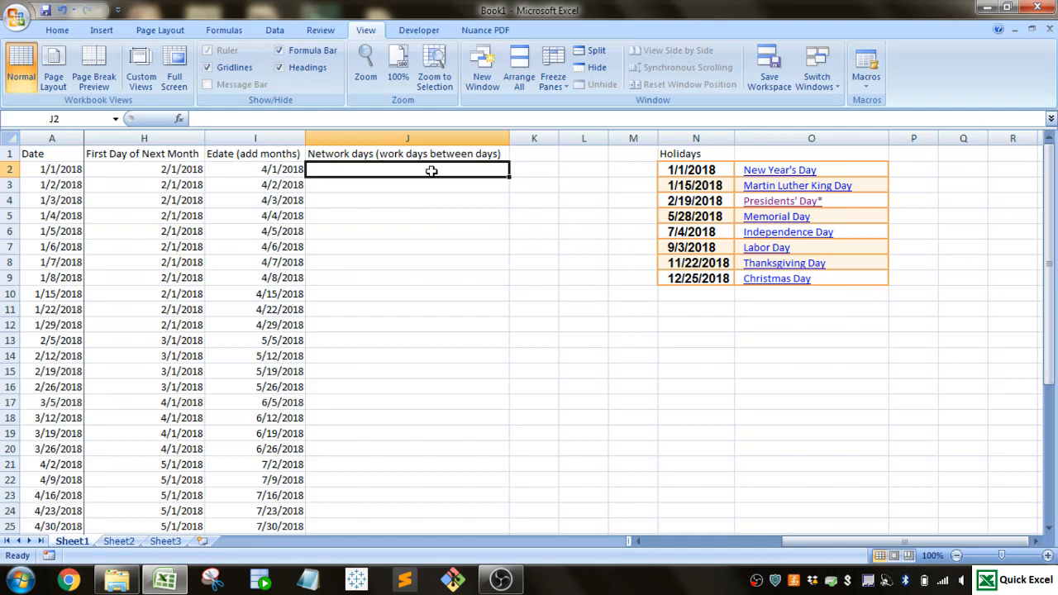
- Enter =NETWORKDAYS(A2,TODAY(),$N$2:$N$9) in J2 to count the work days up to today, excluding the listed holidays
text(=ne)
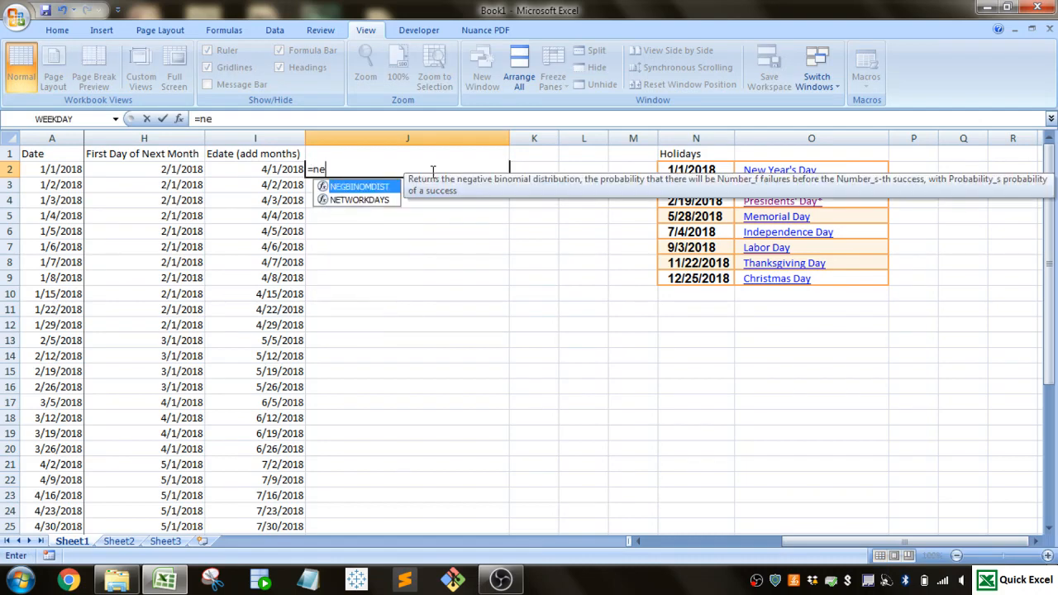
key(Down)
key(Tab)
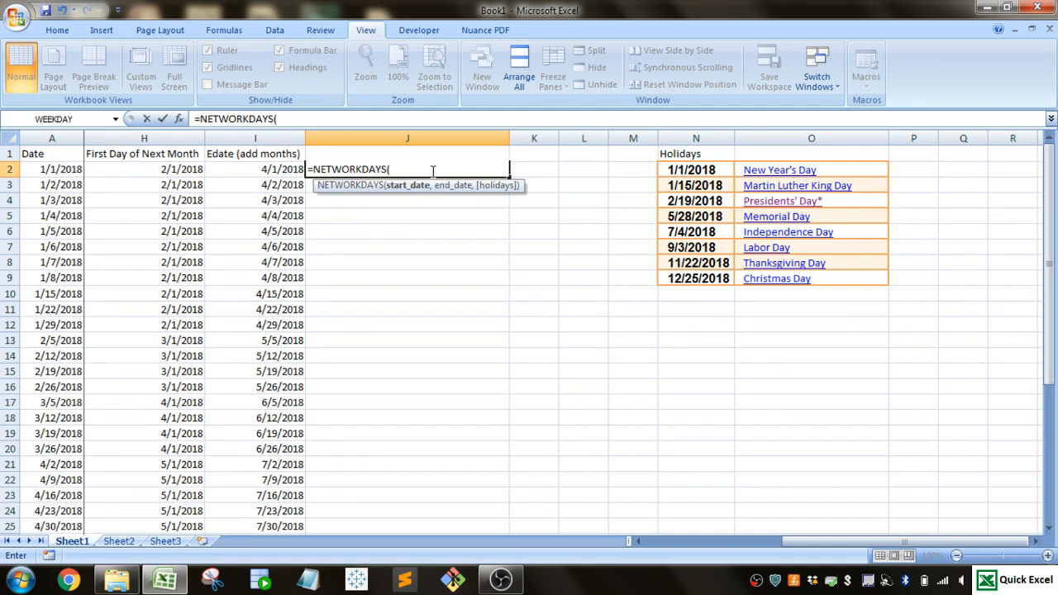
click(65, 171)
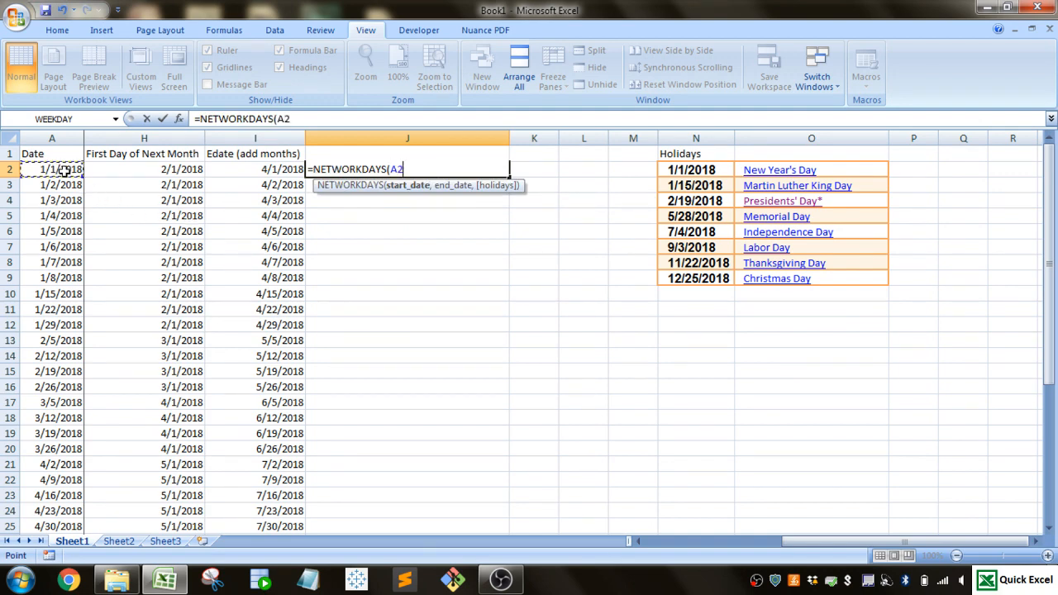
text(,)
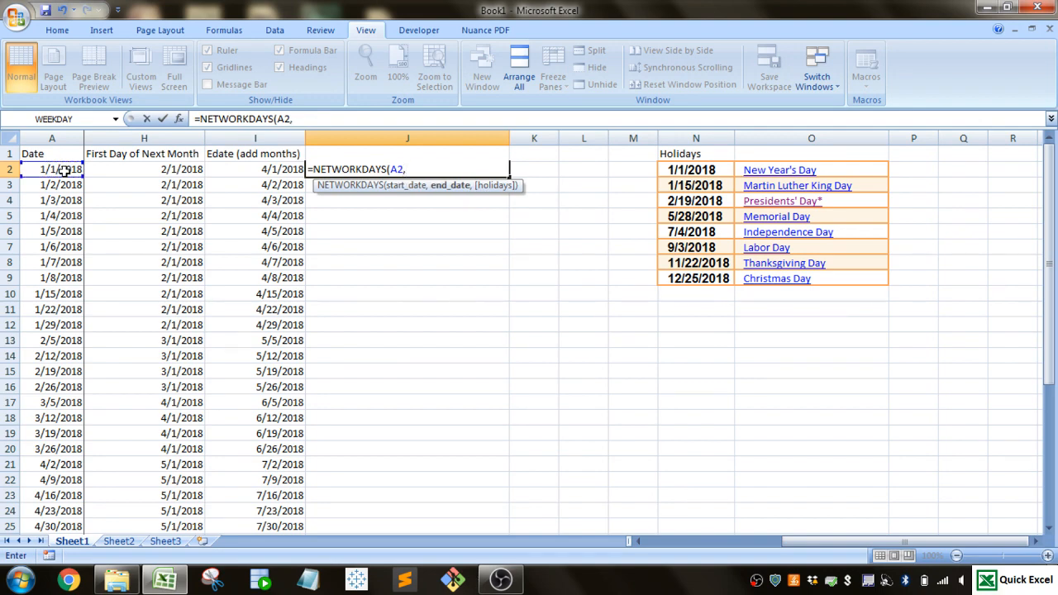
text(today())
text(,)
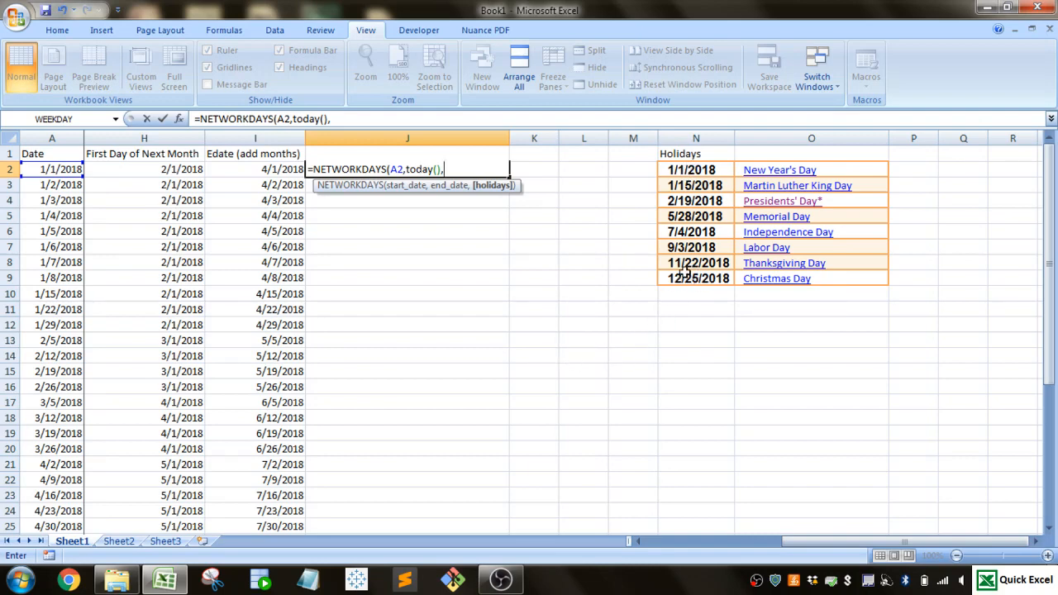
drag(685, 169, 695, 278)
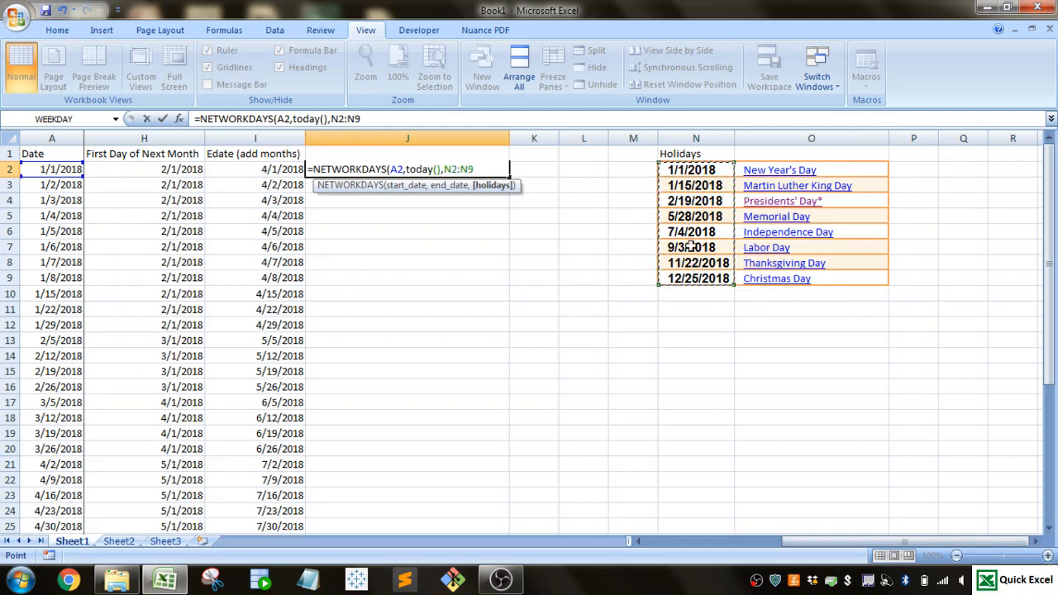
key(F4)
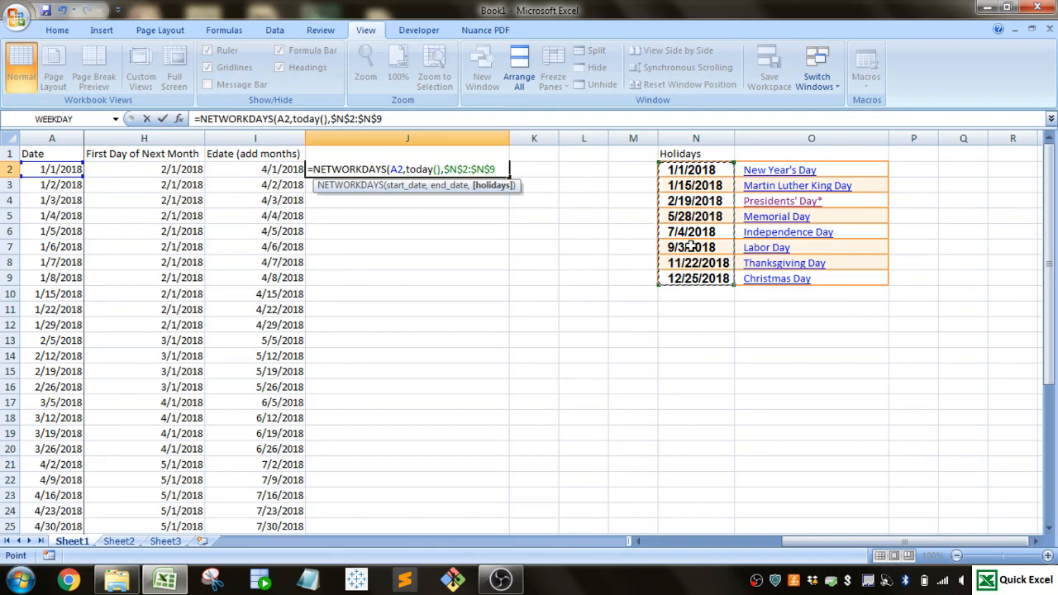
text())
key(Return)
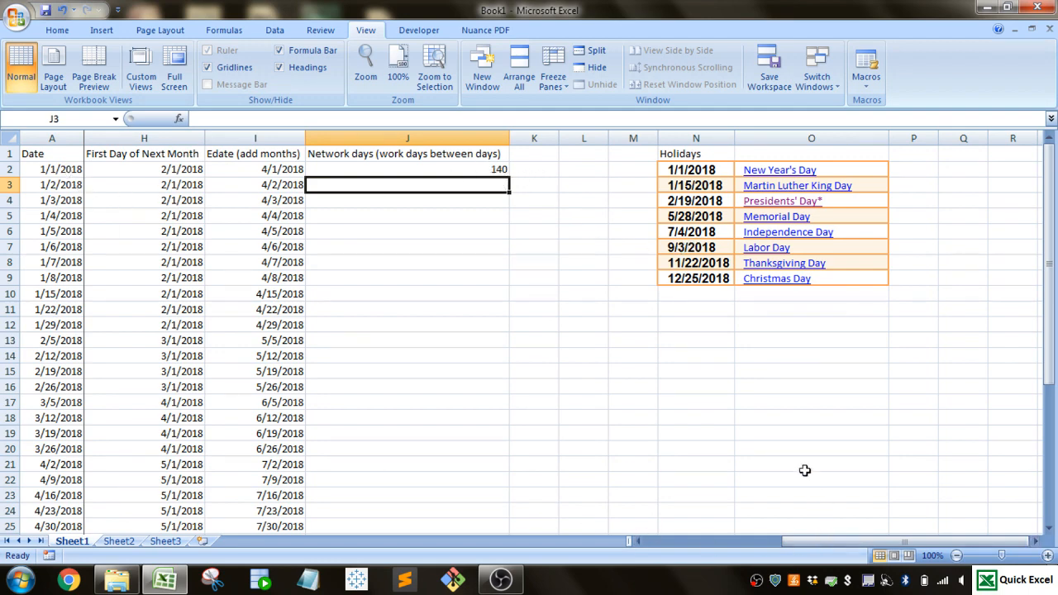
- Enter =TODAY() in L2 to show the end date, and select J2 to review its formula
click(575, 170)
text(=)
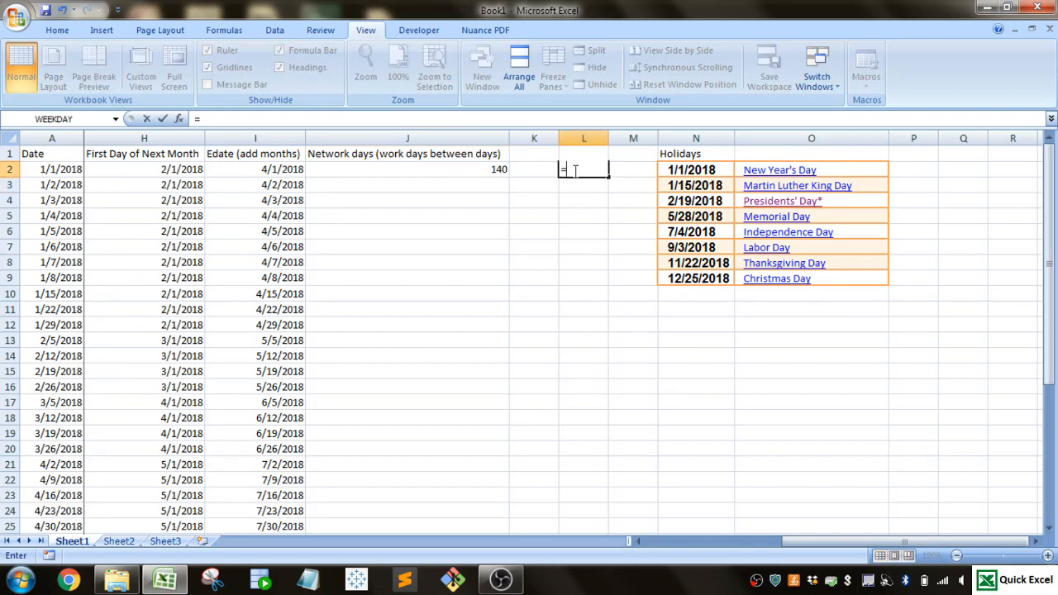
text(today())
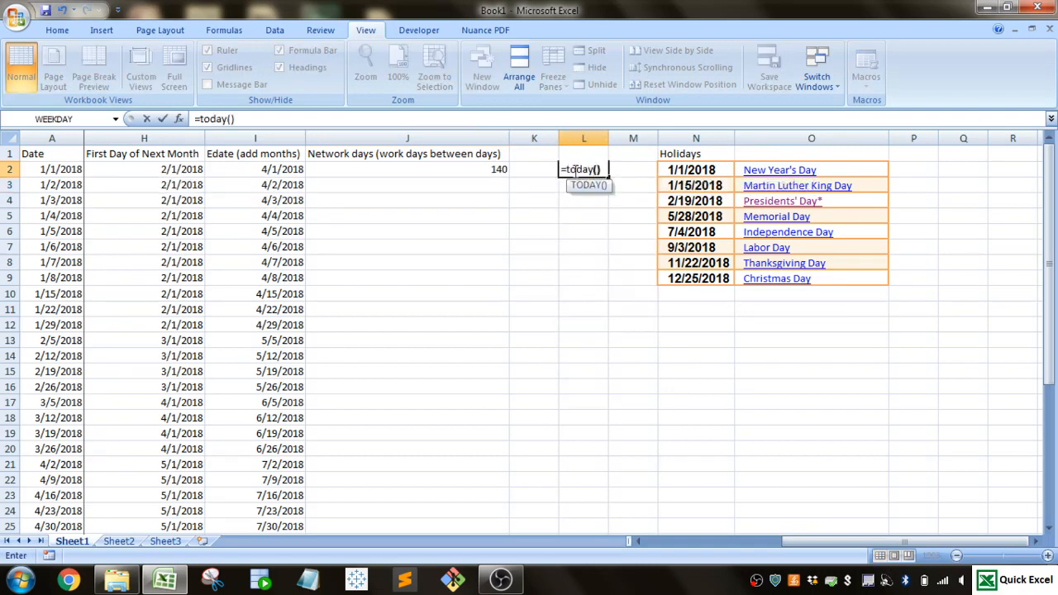
key(Return)
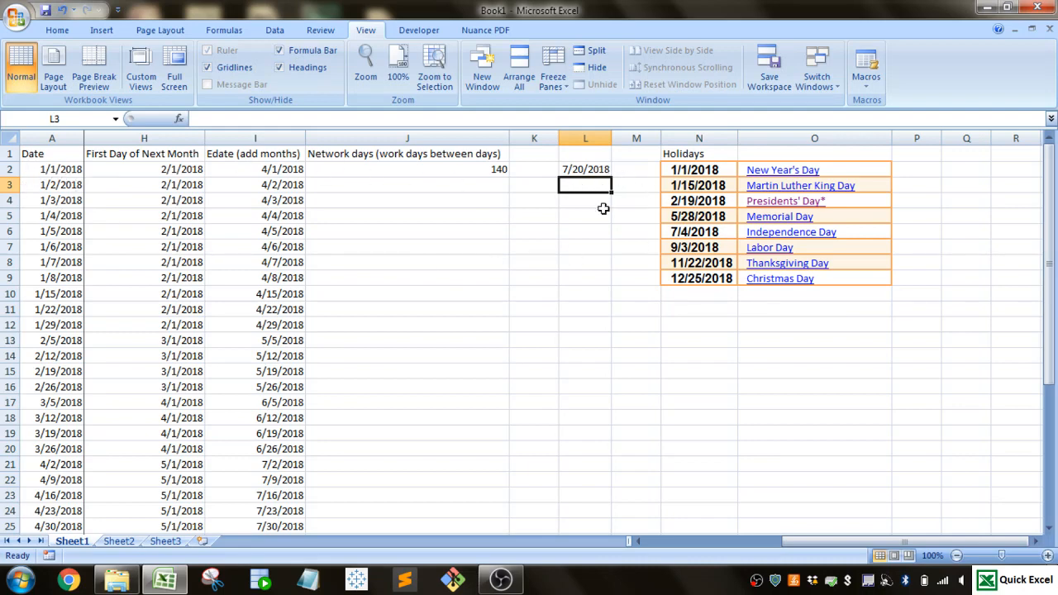
click(474, 170)
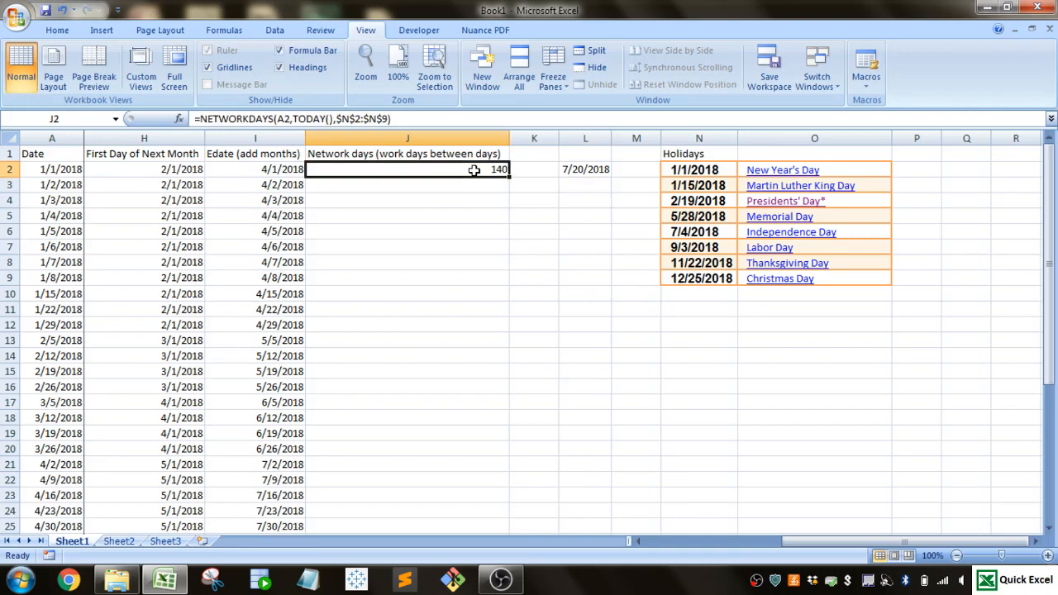
- Enter =NETWORKDAYS(A2,TODAY()) in K2 to compare the work days without the holiday list
click(538, 171)
text(=n)
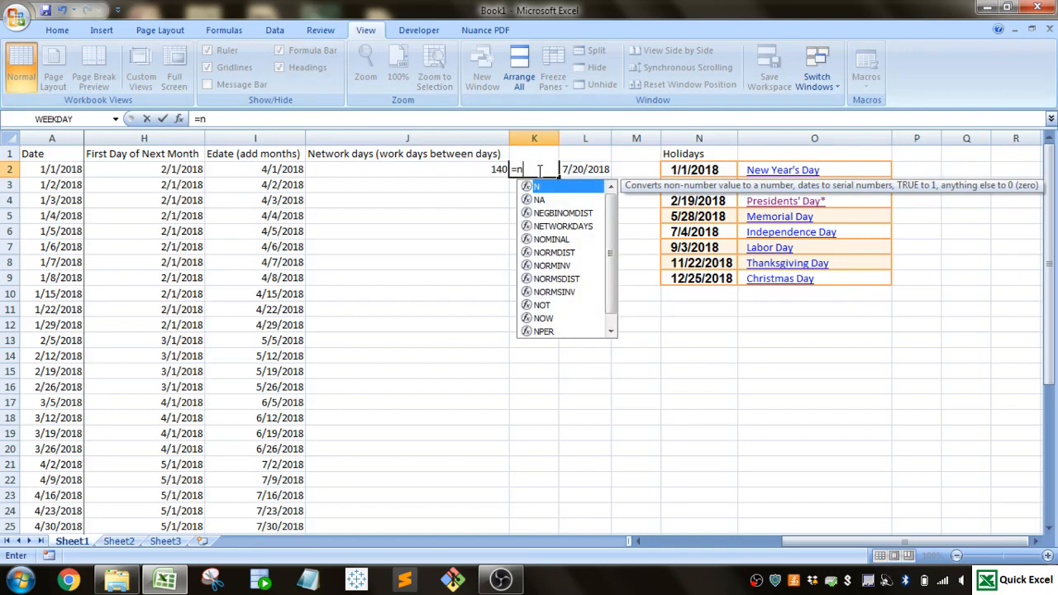
text(etworks)
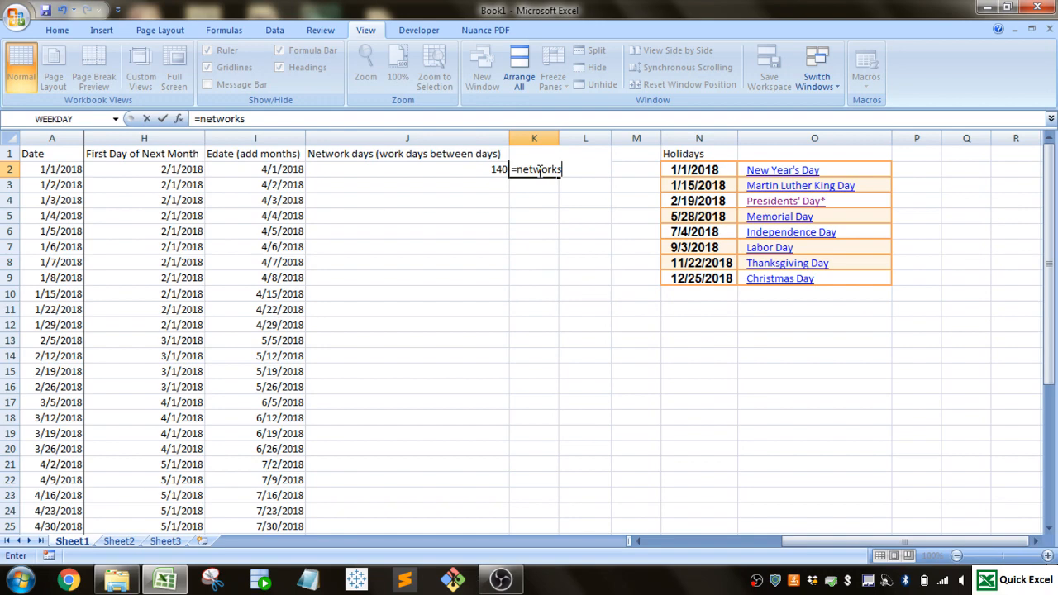
key(BackSpace)
text(days()
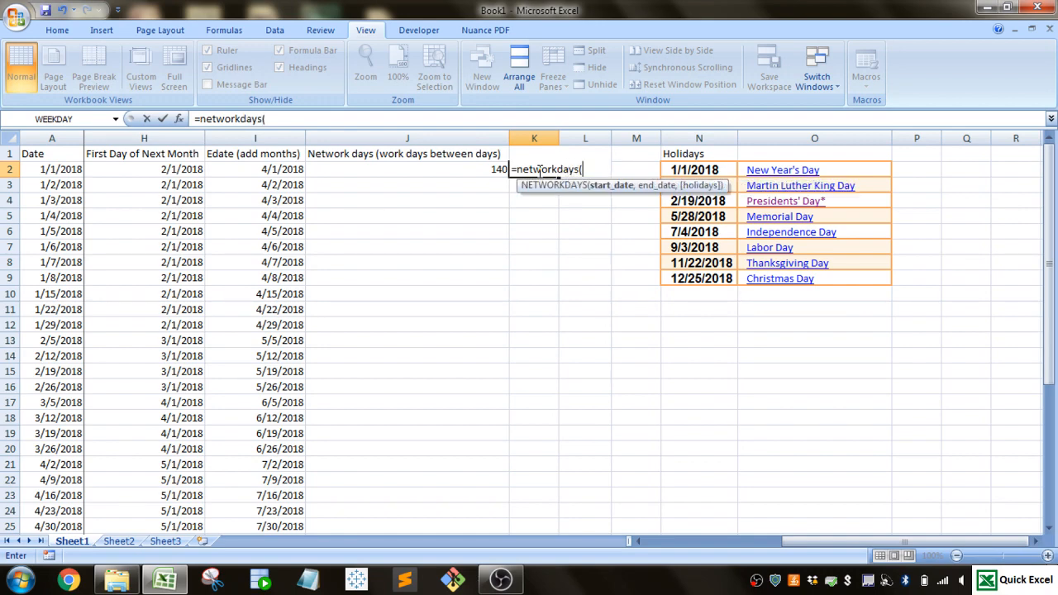
click(43, 171)
text(,t)
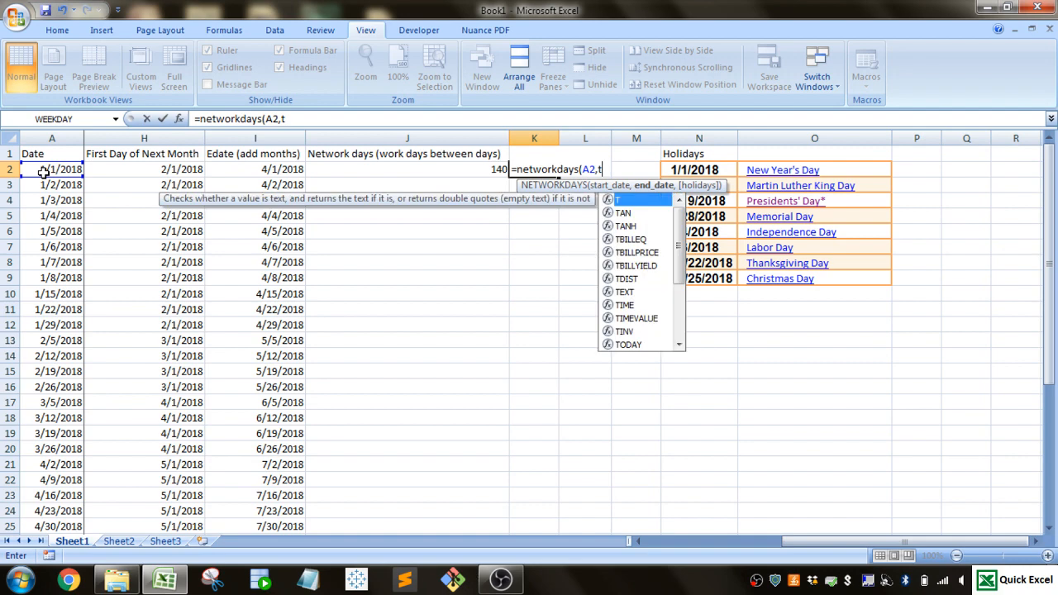
text(oday())
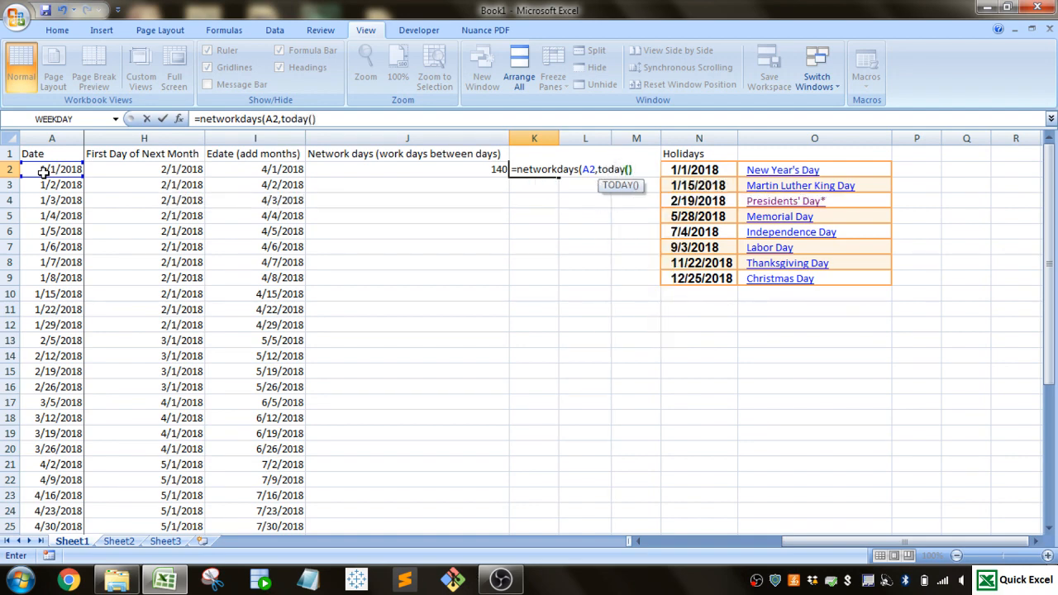
text())
key(Return)
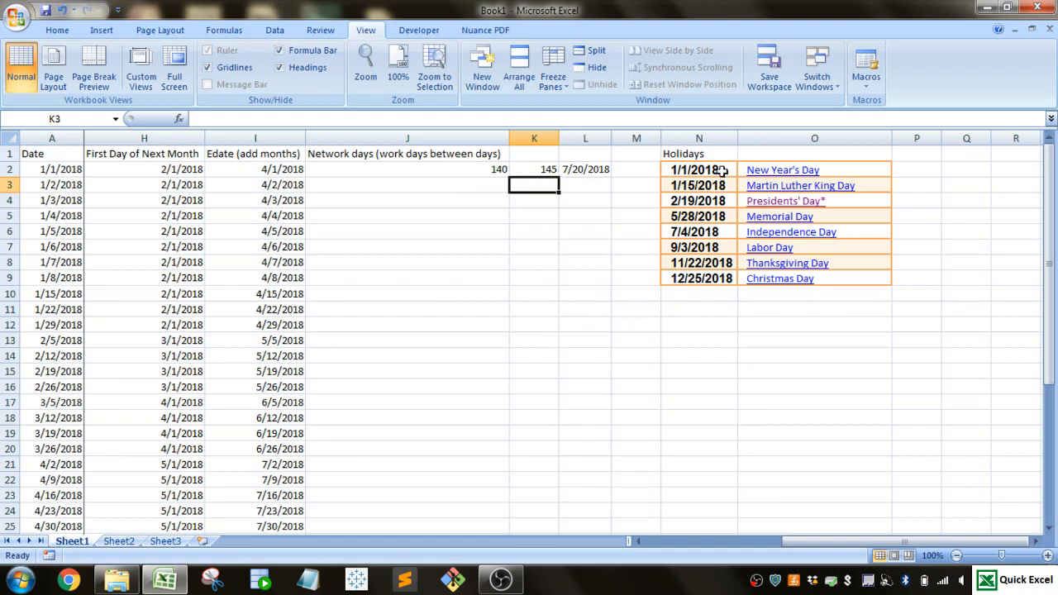
- Select the holiday dates N2:N6 to review those already passed, and clear the comparison formula from K2
drag(721, 172, 723, 230)
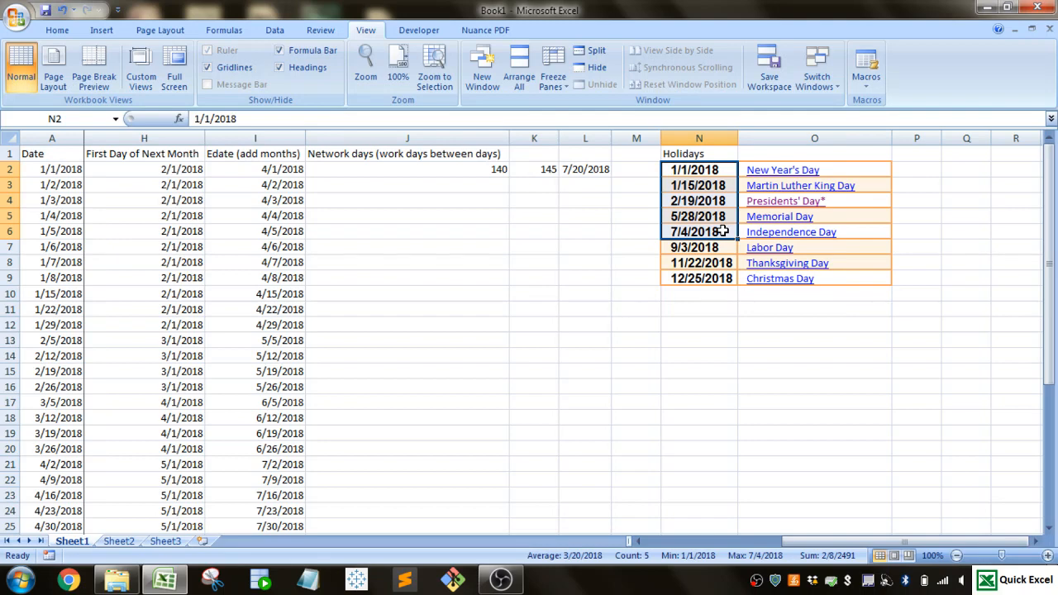
click(534, 169)
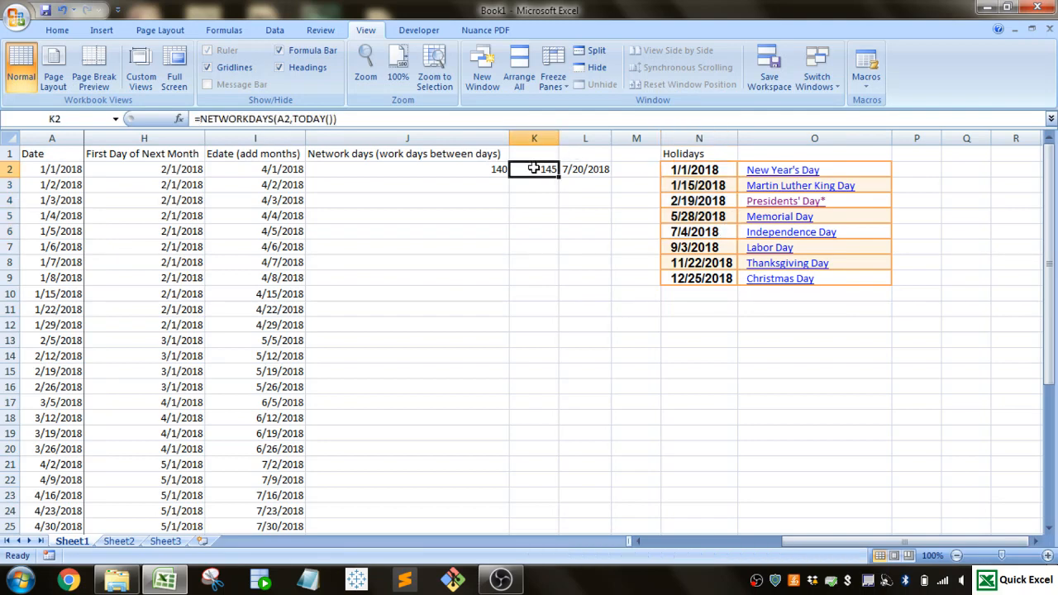
key(Delete)
- Fill the NETWORKDAYS formula from J2 down the Network days column for all dates and check J37:J39
click(501, 170)
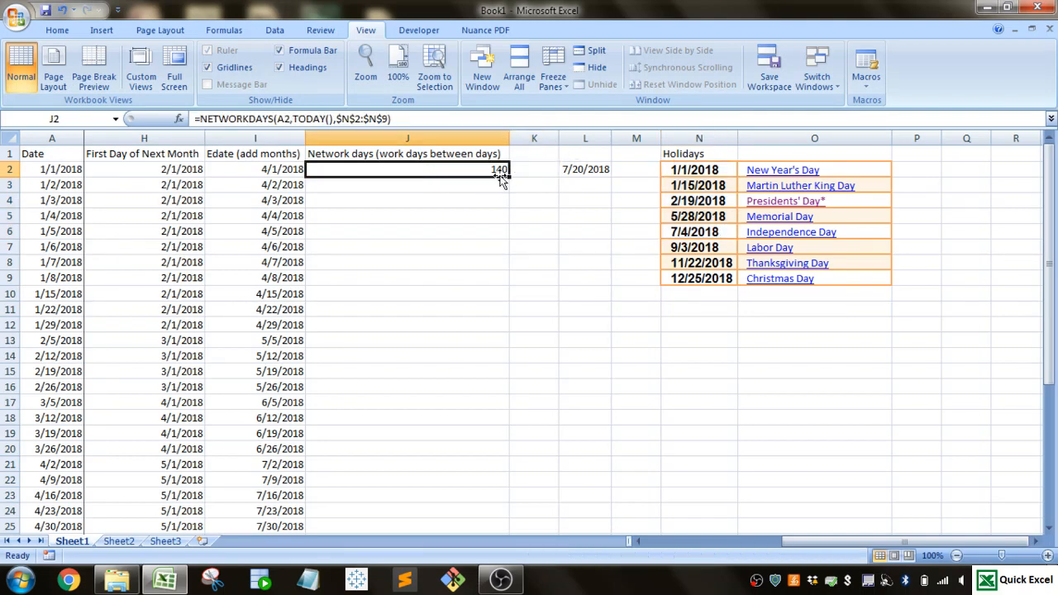
double_click(509, 177)
scroll(443, 182, down, 8)
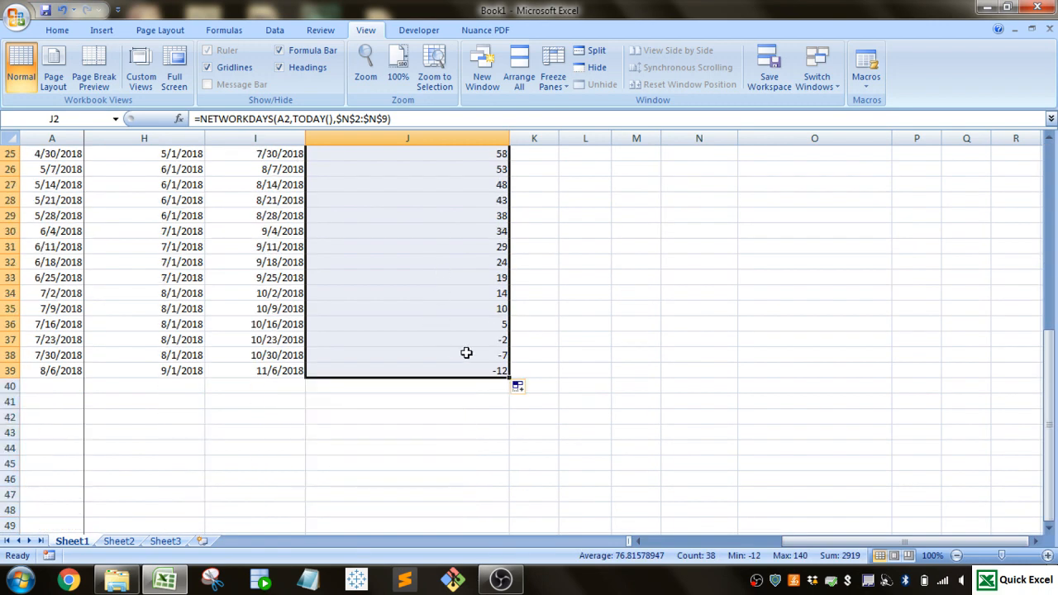
drag(467, 342, 463, 366)
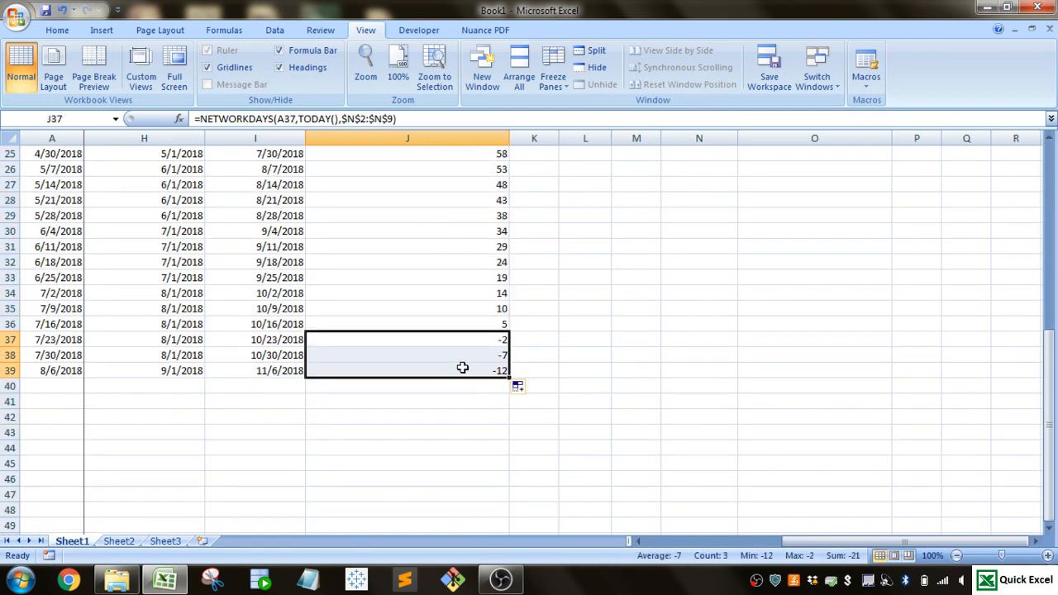
- Clear the TODAY formula from L2
scroll(463, 367, up, 8)
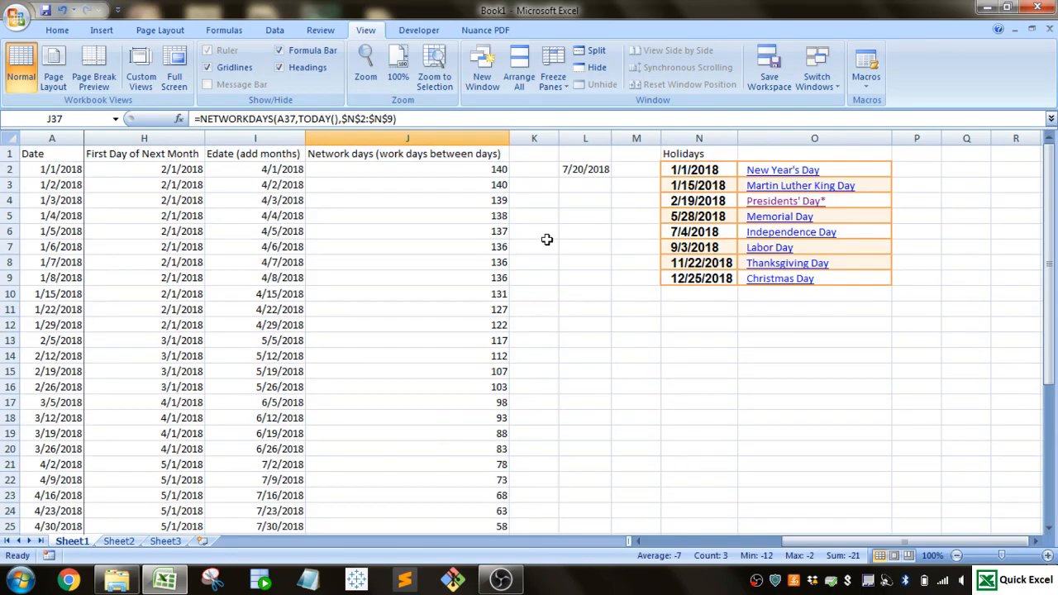
click(578, 171)
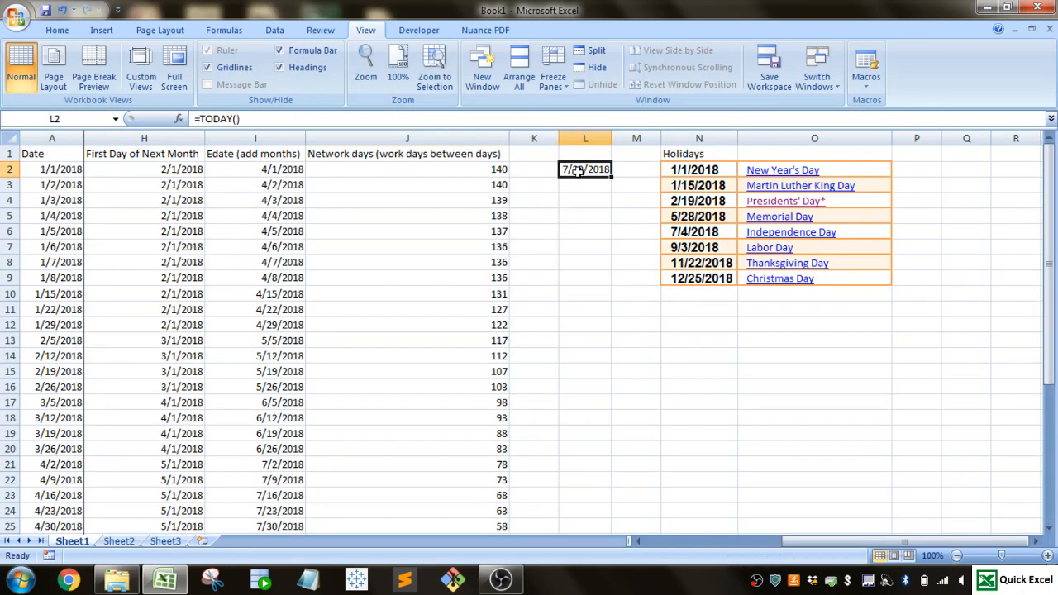
key(Delete)
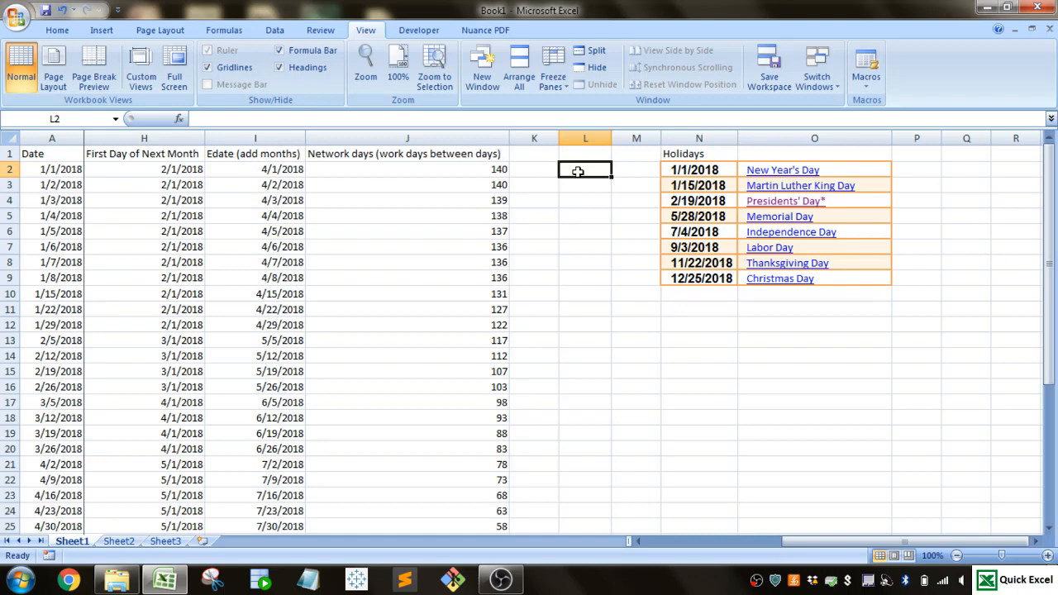